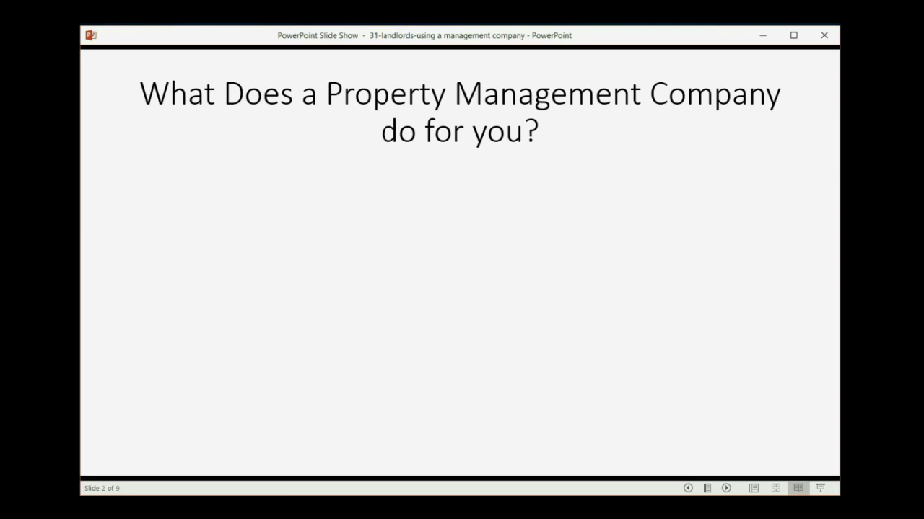
Reveal slide 2's four property-management duties (rent, expenses, owner remainder, fee), then advance to slide 3
key("Right")
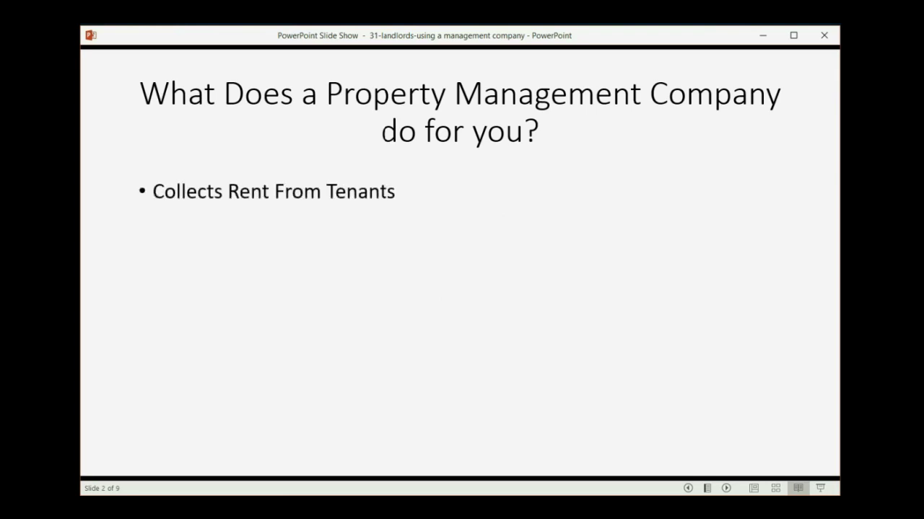
key("Right")
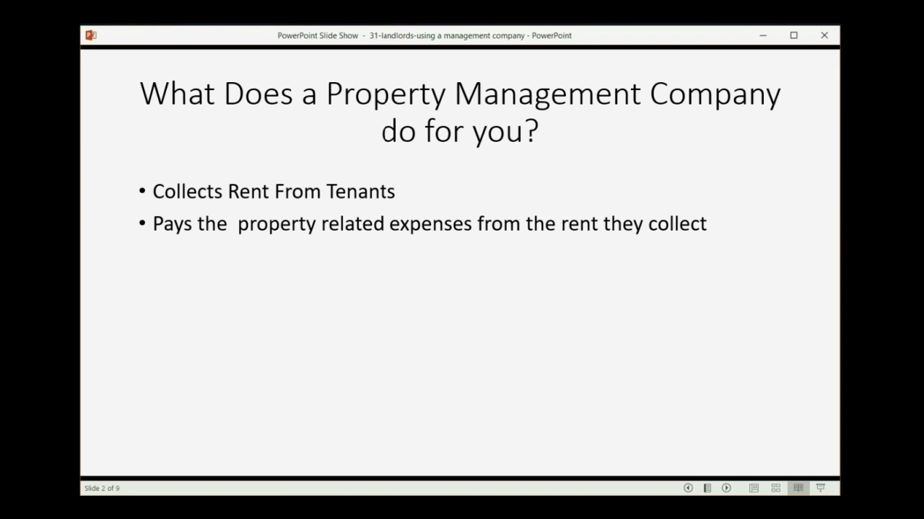
key("Right")
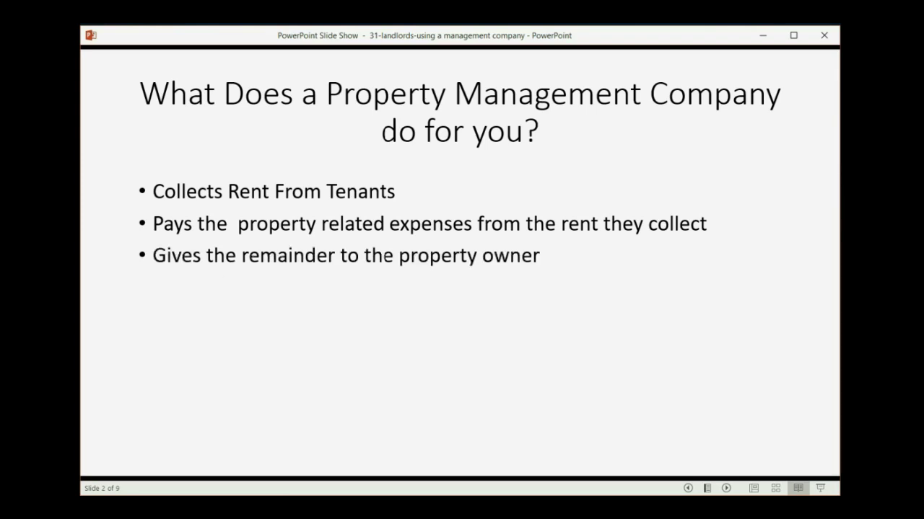
key("Right")
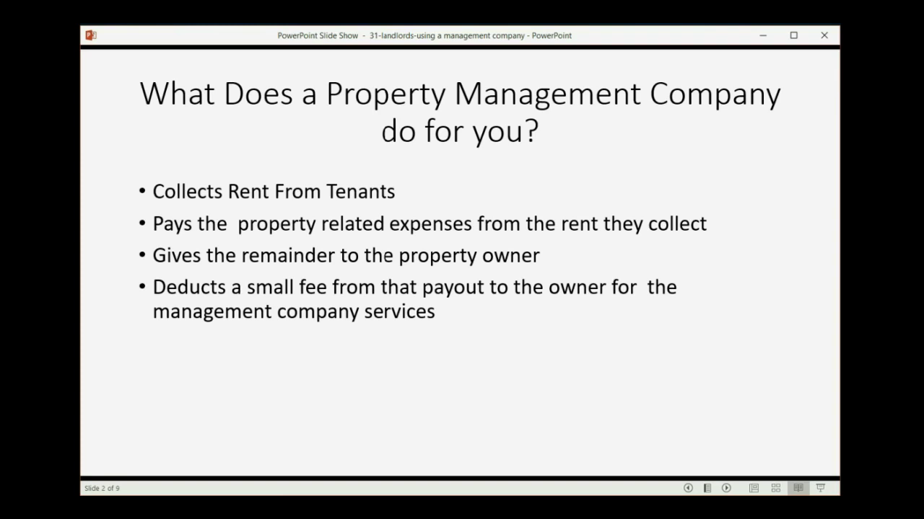
key("Right")
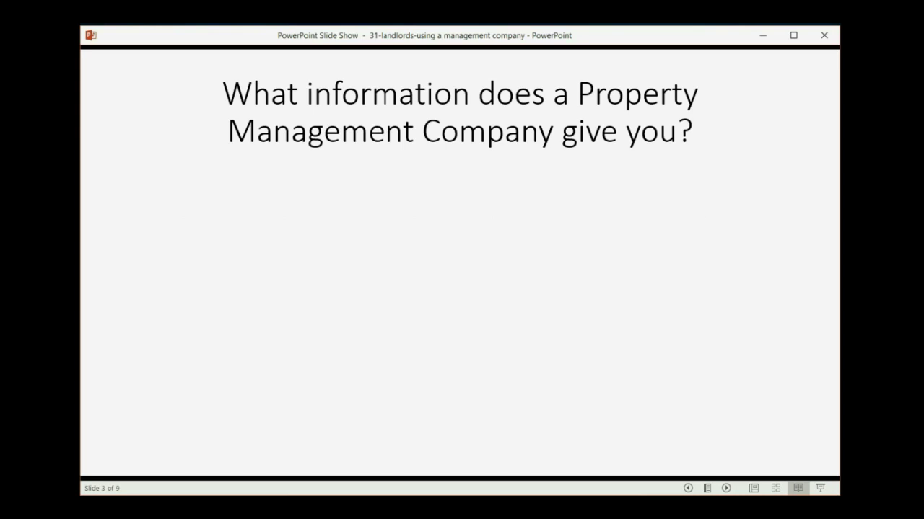
Reveal slide 3's owner's statement points (tenant rents, paid expenses, net amount), then advance to slide 4
key("Right")
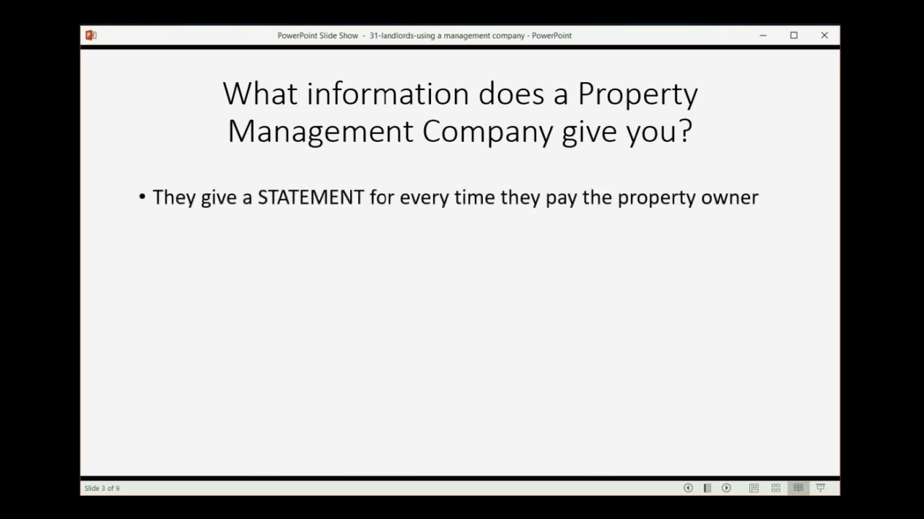
key("Right")
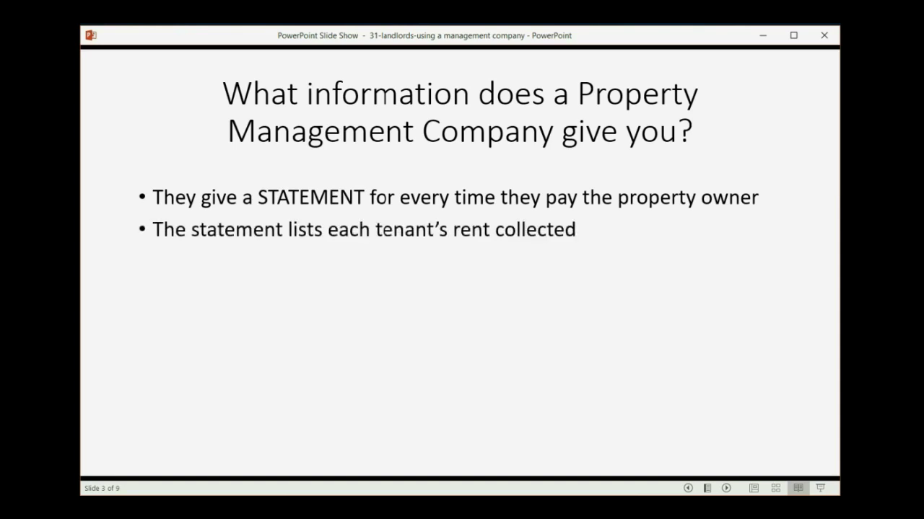
key("Right")
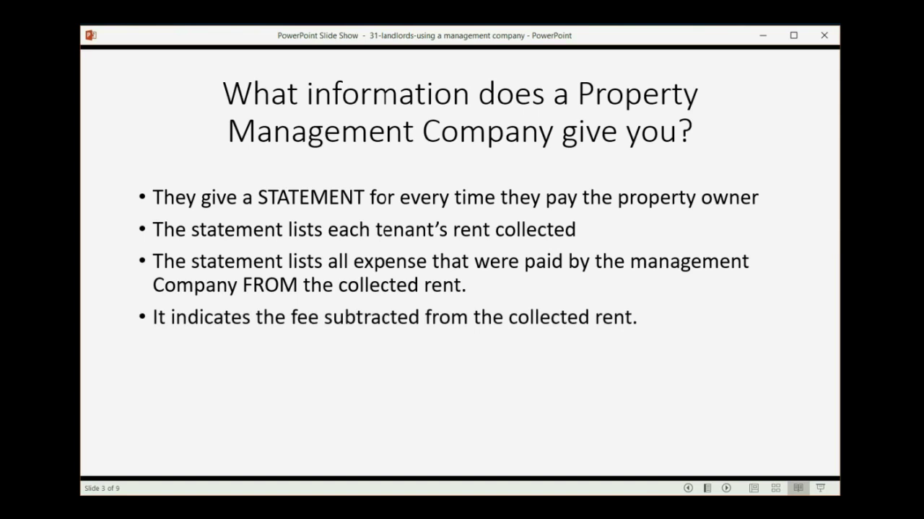
key("Right")
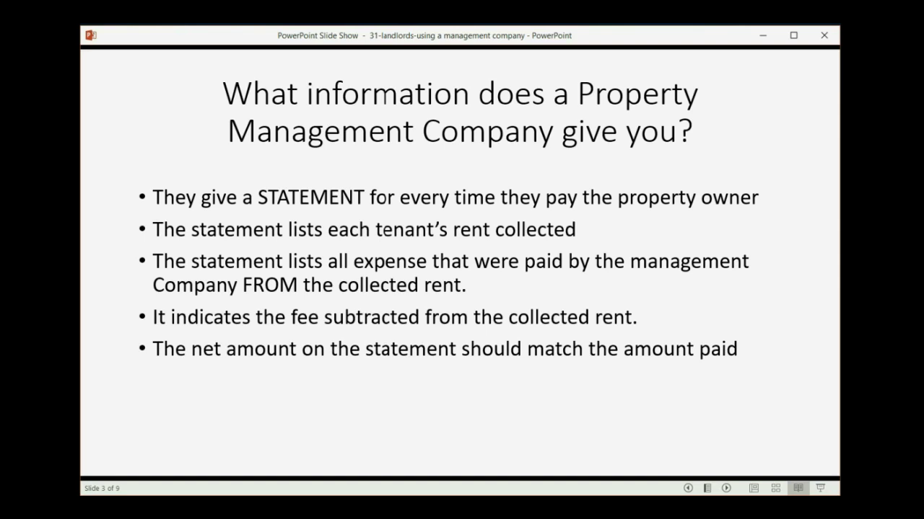
key("Right")
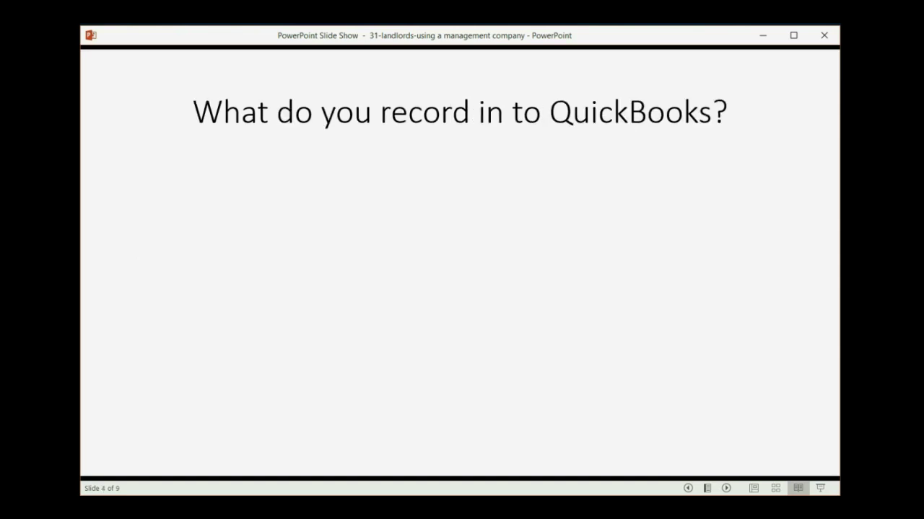
Reveal slide 4's rent-payment step, the Undeposited Funds warning, and the Make Deposits step
key("Right")
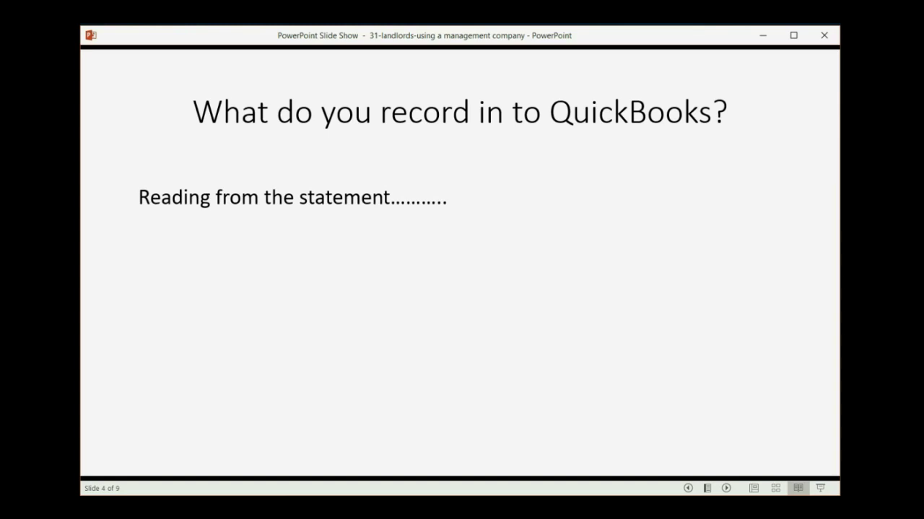
key("Right")
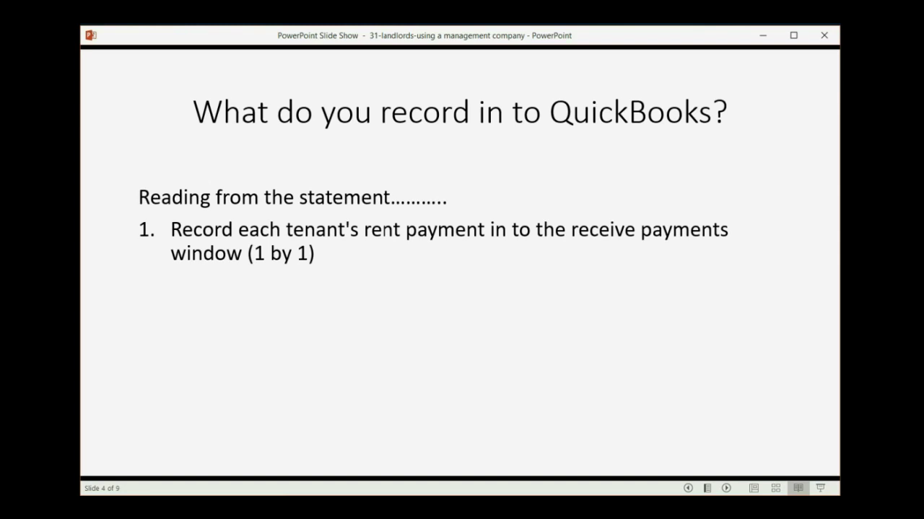
key("Right")
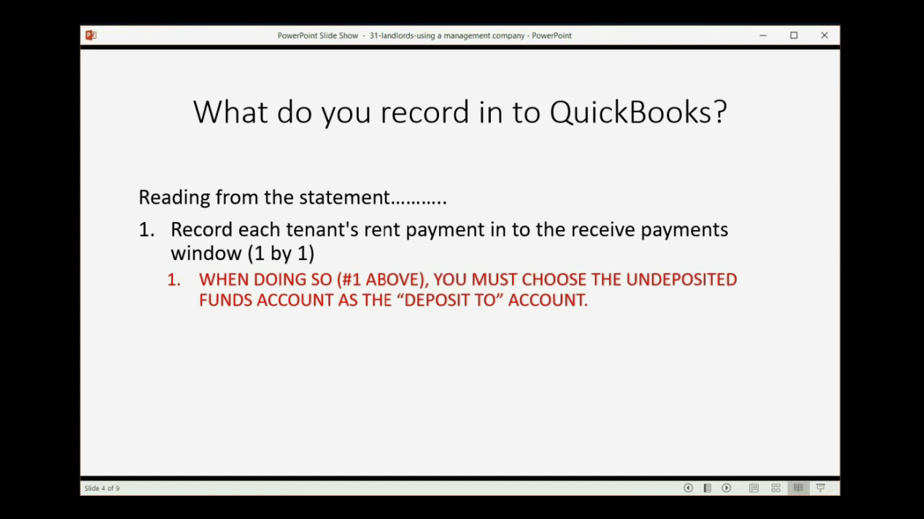
key("Right")
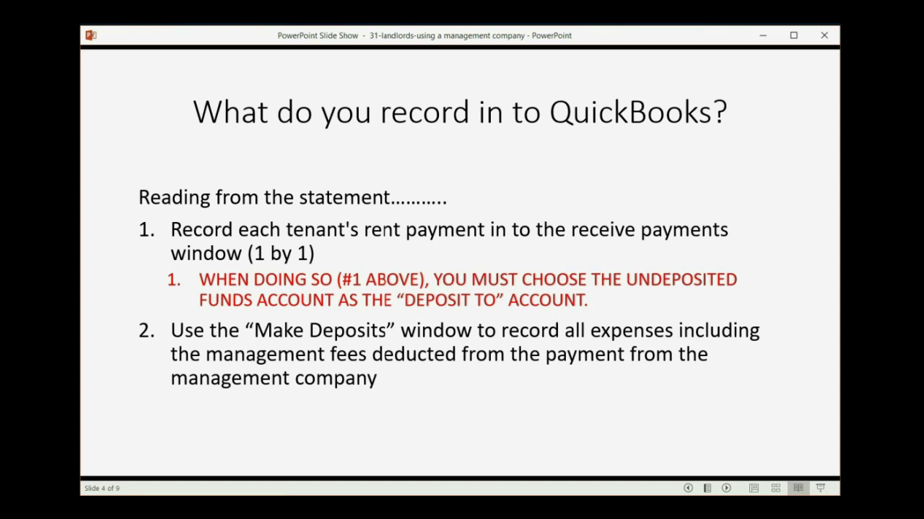
Advance to Before our Example and reveal the Property Management Fees Expense account note
key("Right")
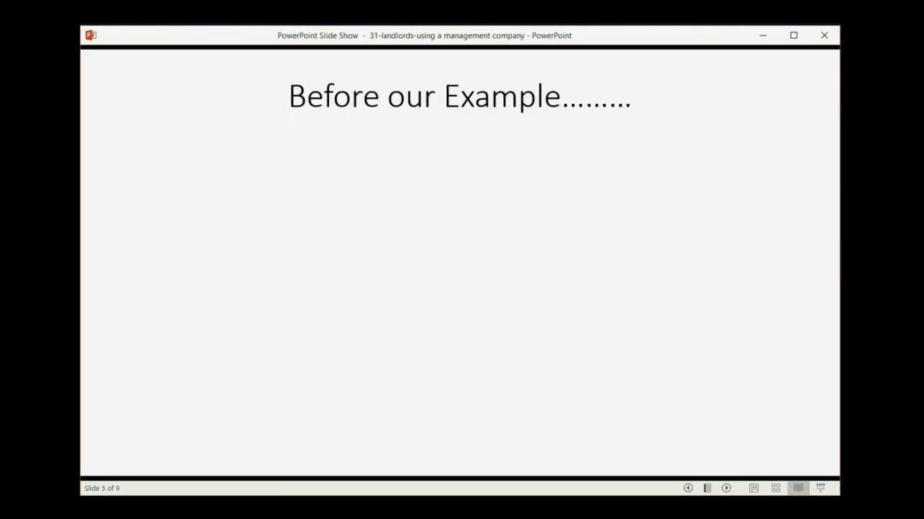
key("Right")
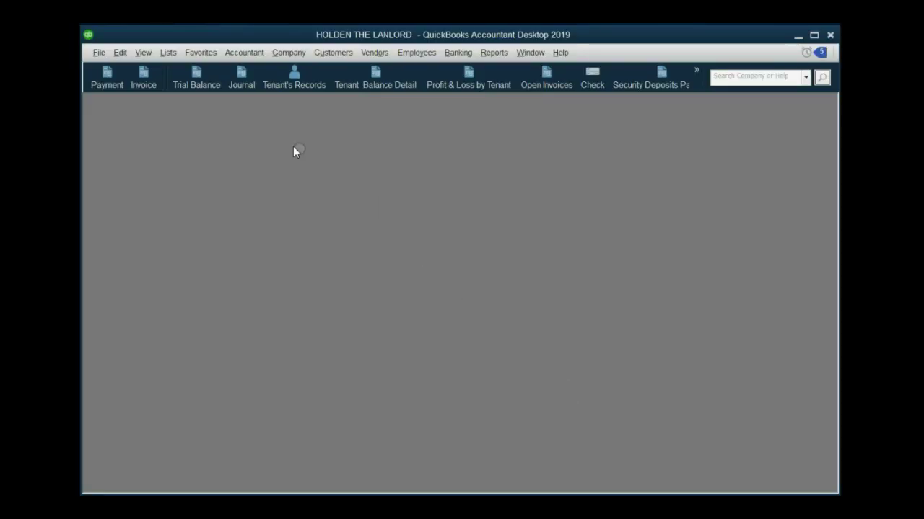
Start a new Expense-type account from the Chart of Accounts
left_click(172, 53)
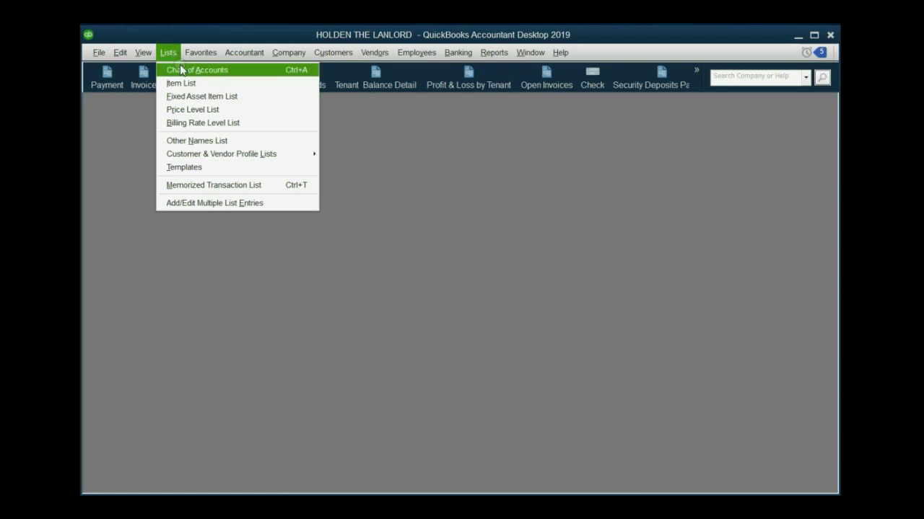
left_click(180, 69)
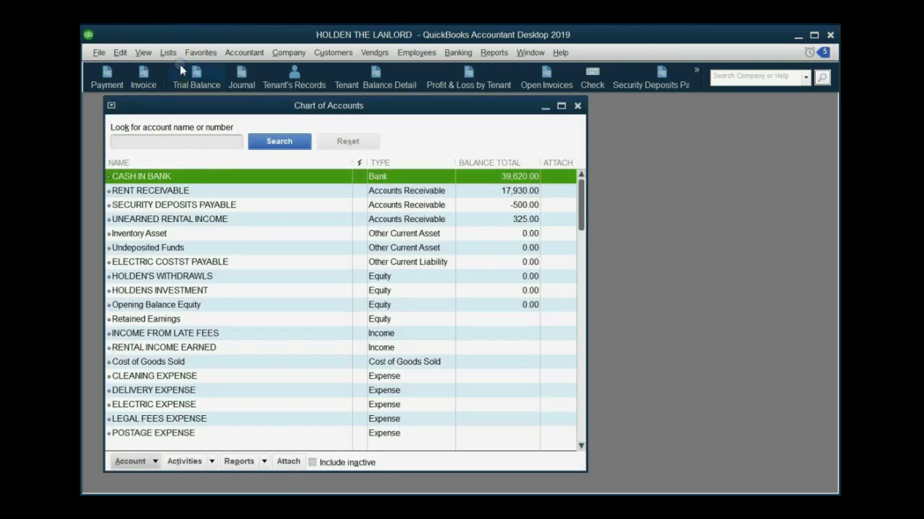
left_click(131, 461)
left_click(137, 273)
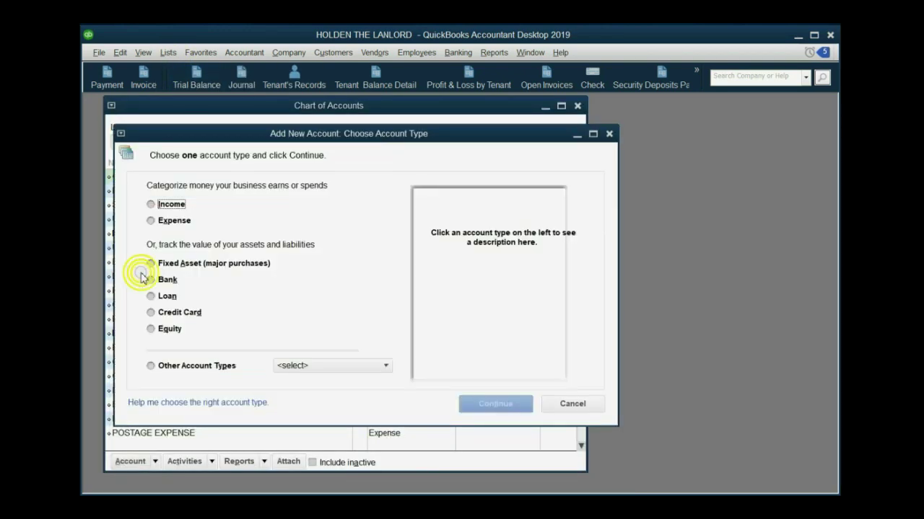
left_click(166, 223)
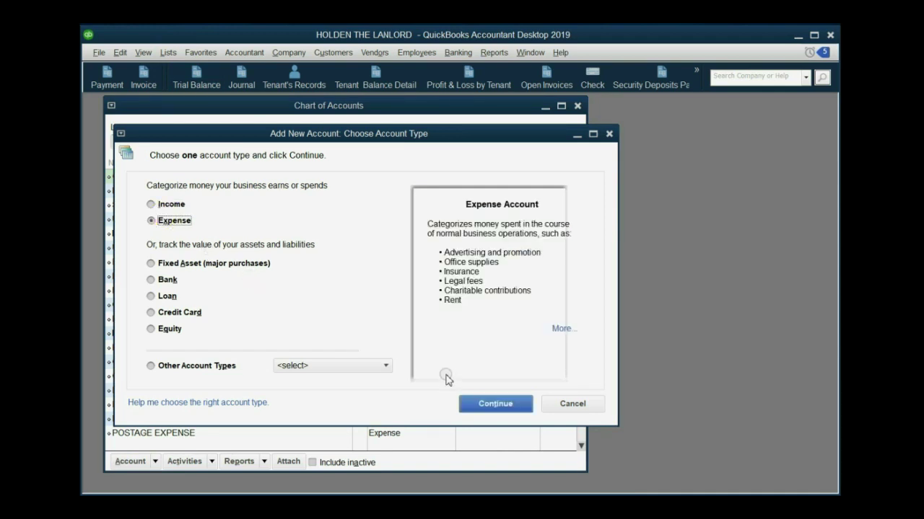
left_click(478, 403)
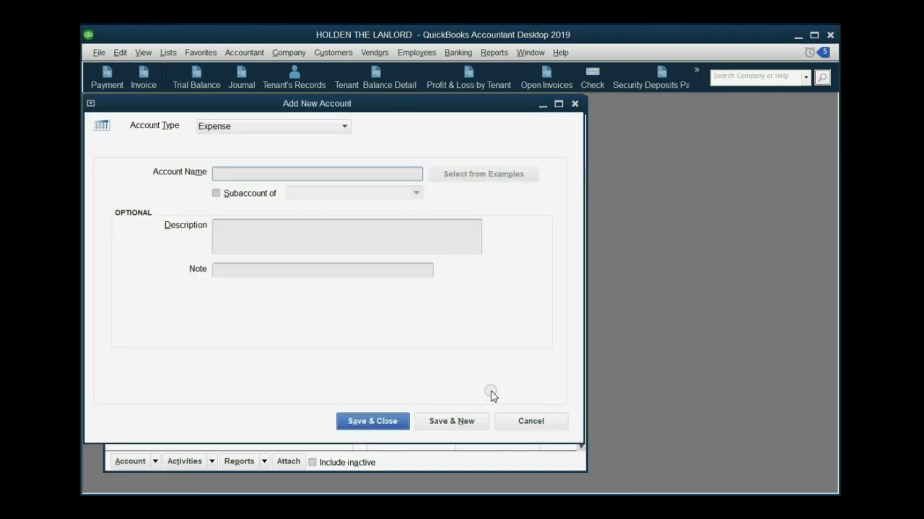
Name the account PROPERTY MANAGMENT FEES, correcting typos, and save it
type("PROPRTY MANAMGEMENT")
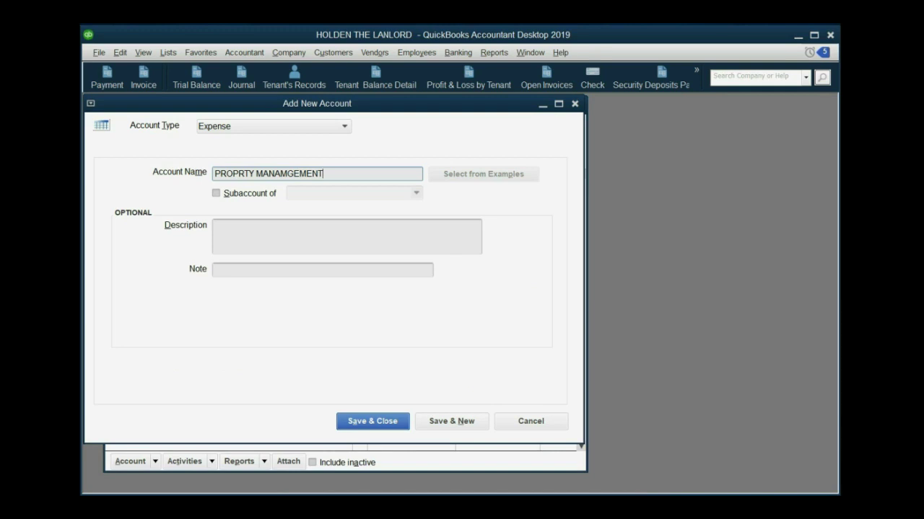
key("BackSpace")
key("BackSpace")
key("BackSpace")
key("BackSpace")
key("BackSpace")
key("BackSpace")
key("BackSpace")
type("GMENT FEES")
left_click(237, 173)
type("E")
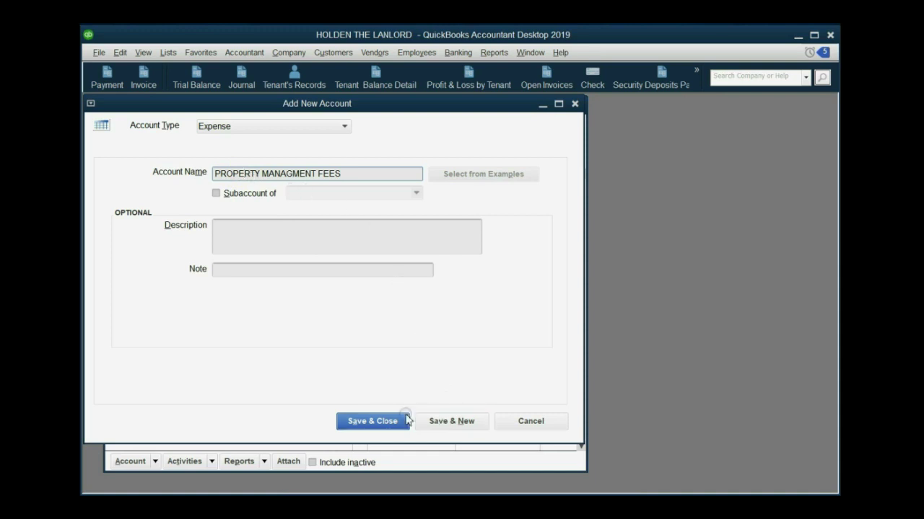
left_click(396, 421)
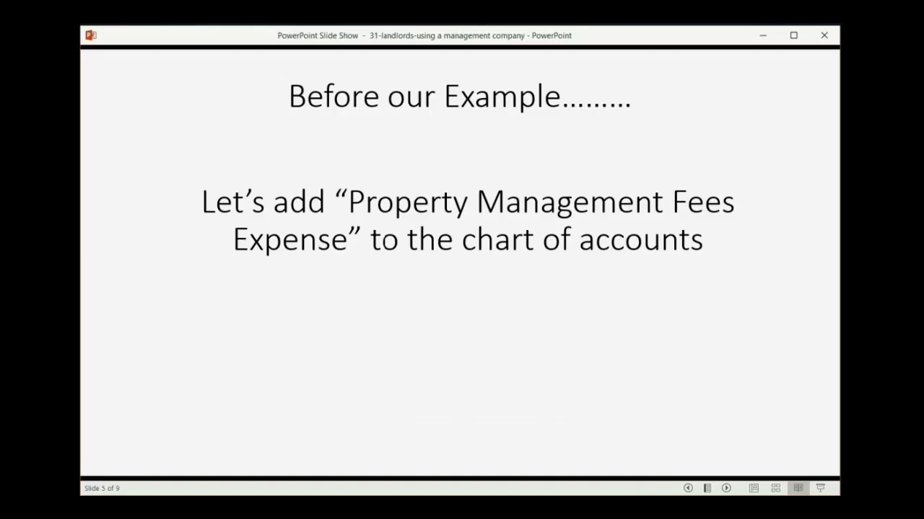
Reveal the note about adding Vaunda Vixen's Property Management Corp as a vendor, then return to QuickBooks
key("Right")
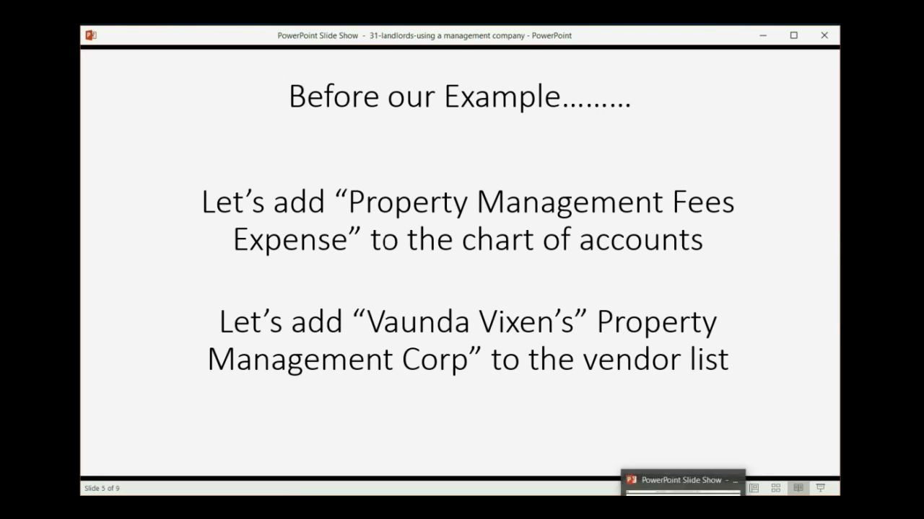
left_click(794, 478)
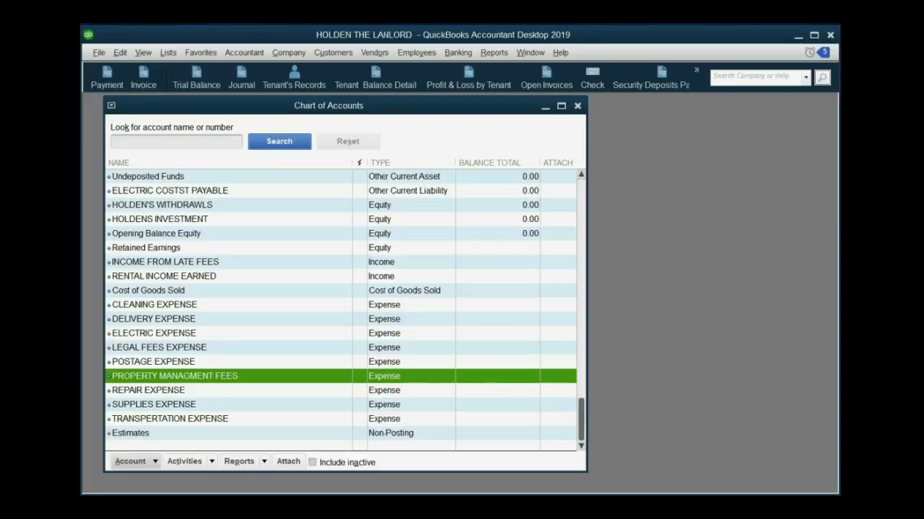
Create the vendor VAUNDA VIXENS' PROPERTY MANAMGEMENT from the Vendor Center
left_click(374, 52)
left_click(371, 68)
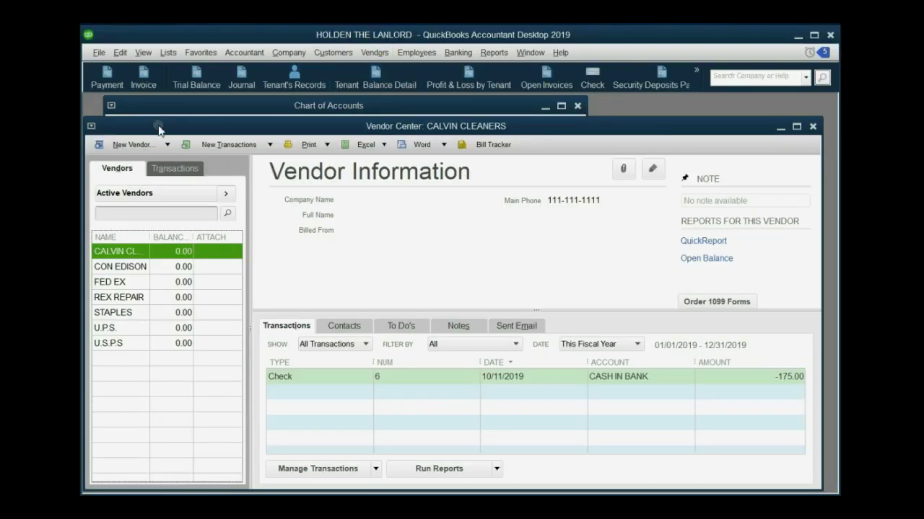
left_click(140, 145)
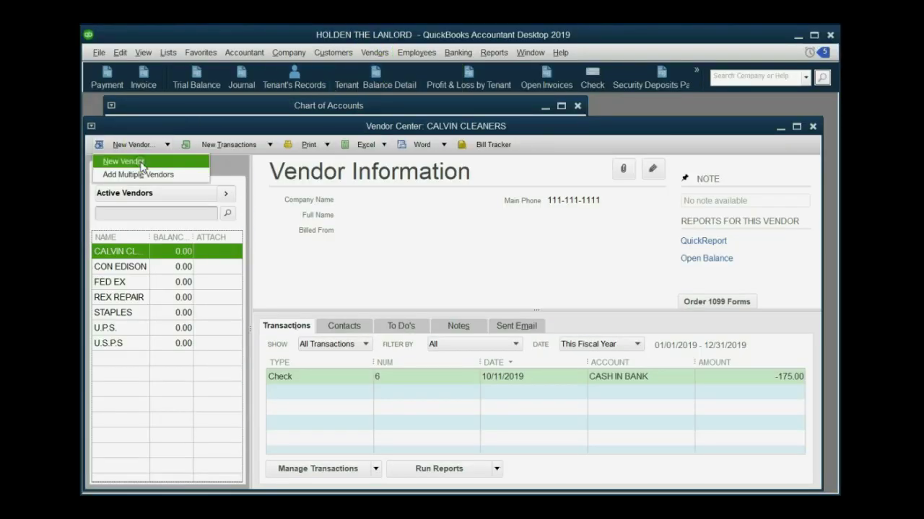
left_click(134, 161)
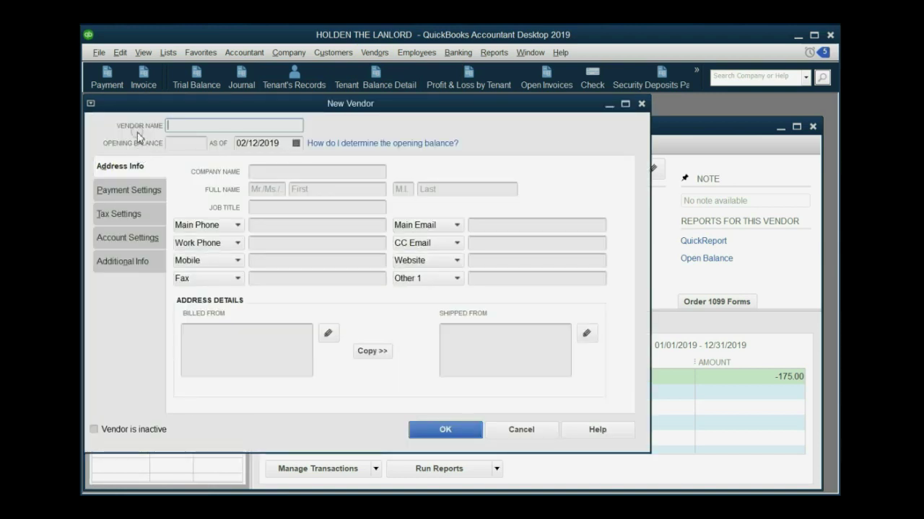
type("VAUNDA VIXENS'")
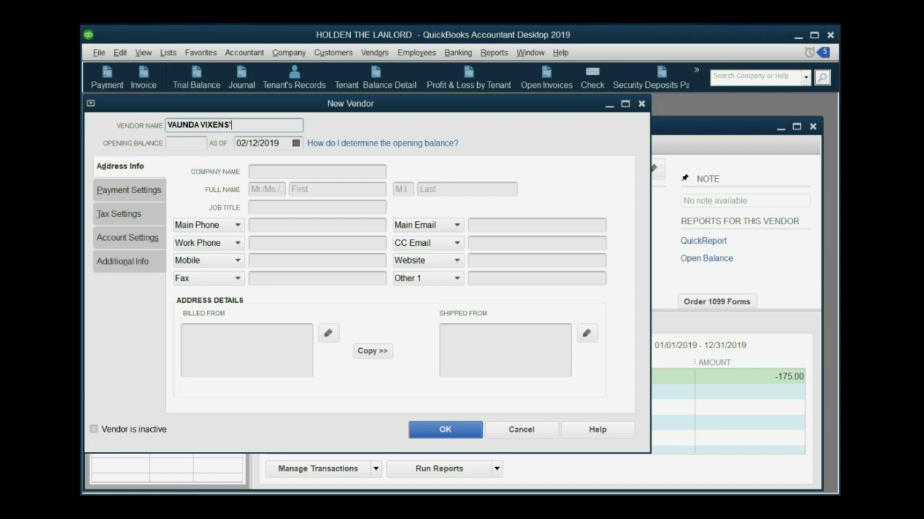
type("PROPERTYMANAMGEMENT")
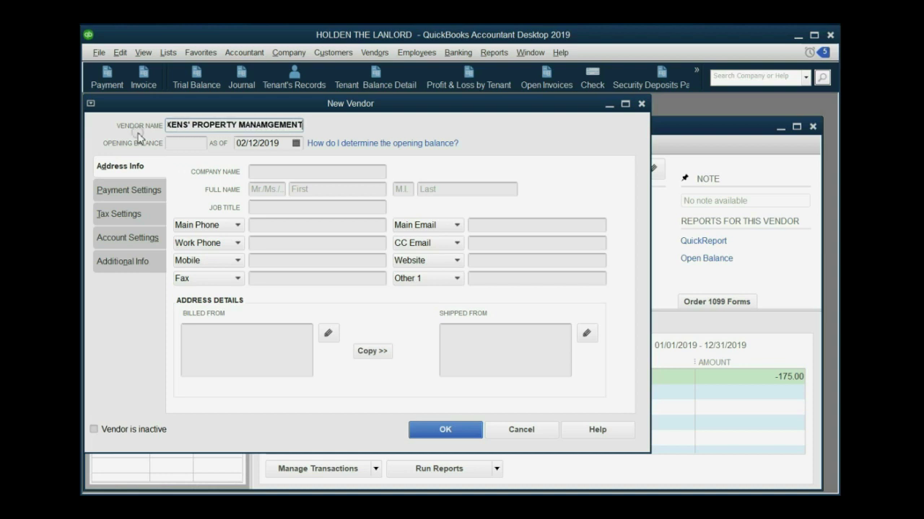
left_click(436, 429)
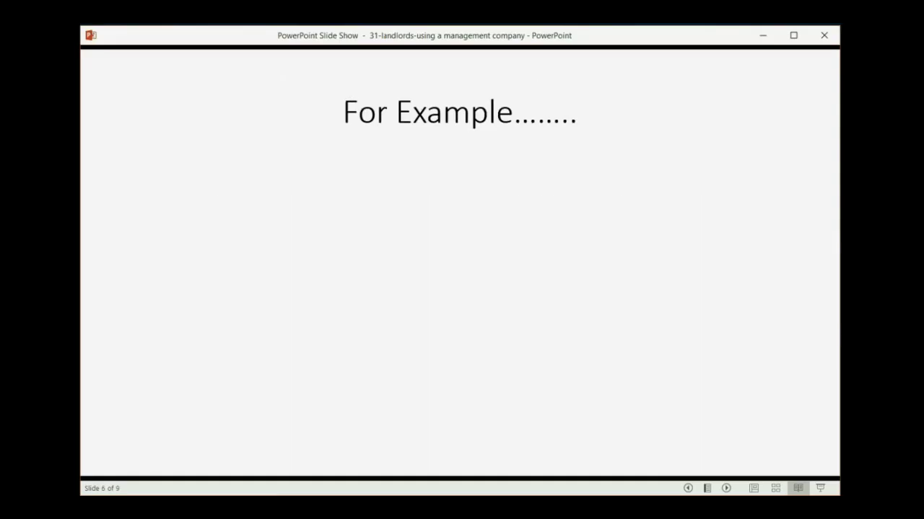
Reveal all four For Example points, ending with Vaunda's deposit statement to enter
left_click(544, 386)
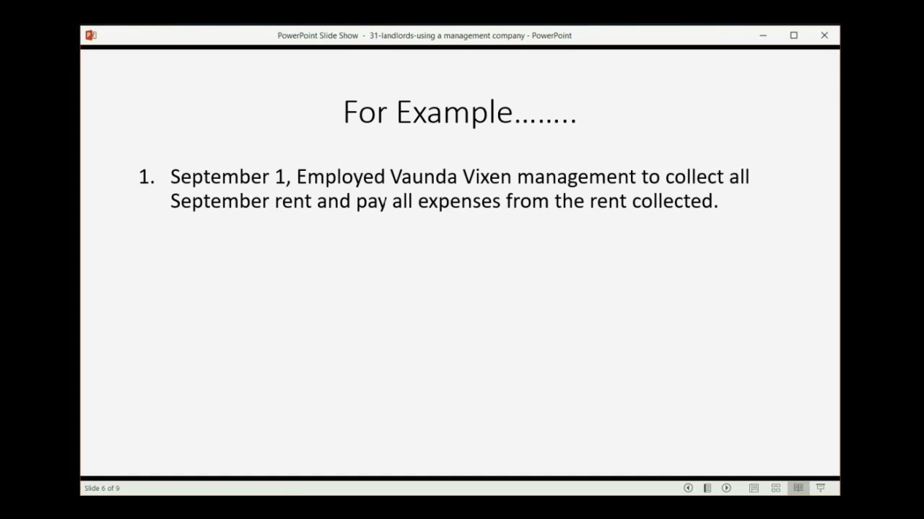
left_click(765, 227)
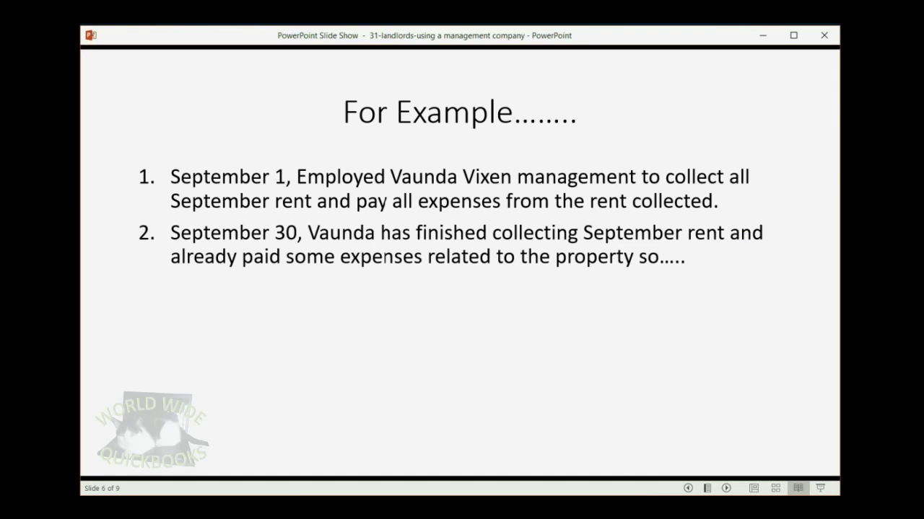
key("Right")
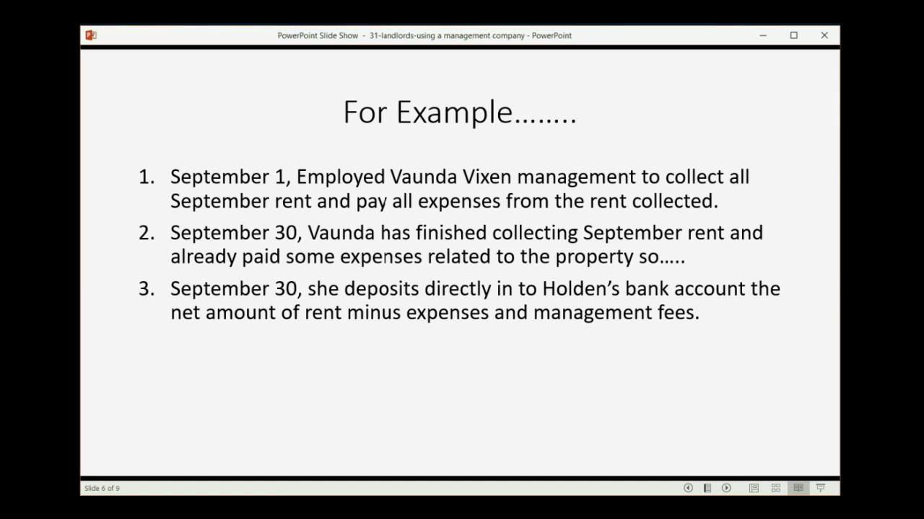
key("Right")
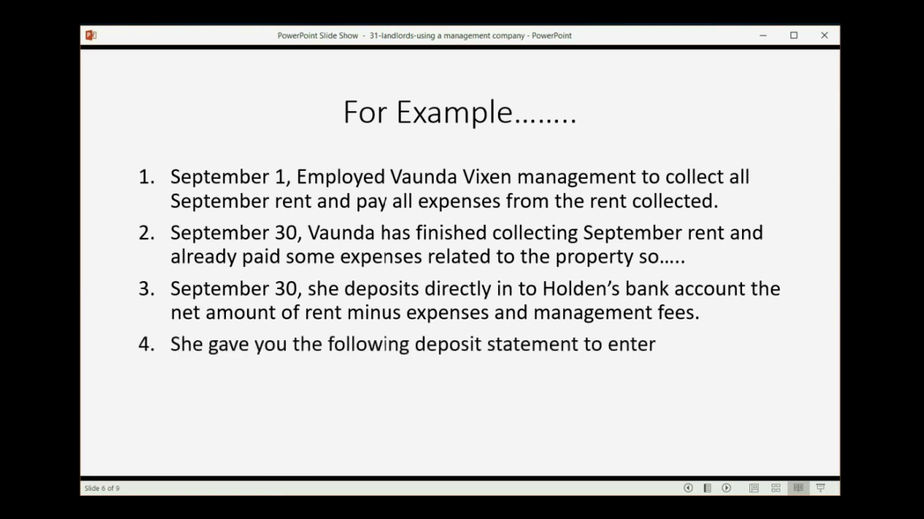
Show the $3,300 deposit statement and both recording steps, then advance past them
left_click(752, 342)
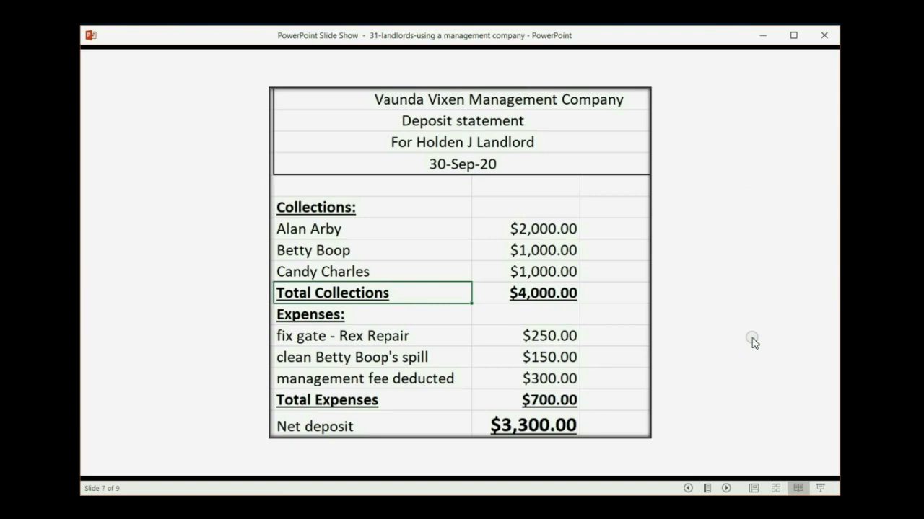
left_click(751, 338)
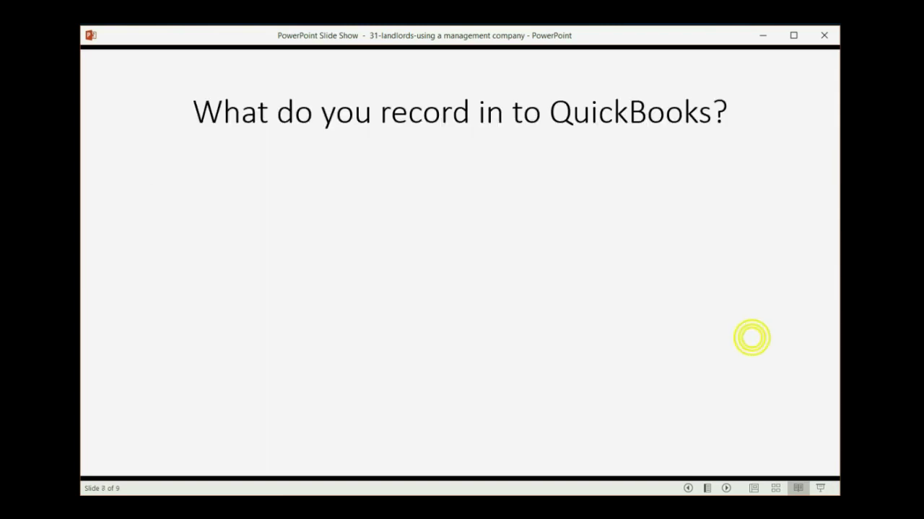
left_click(751, 338)
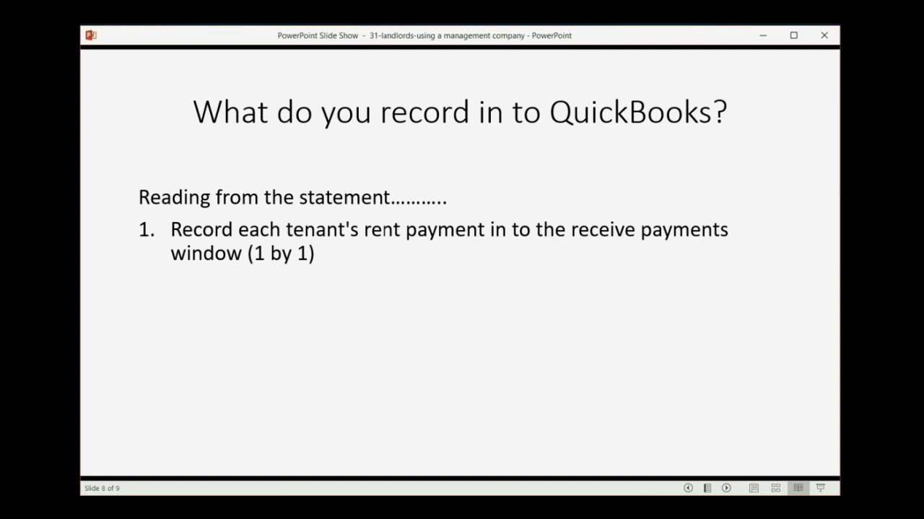
left_click(751, 337)
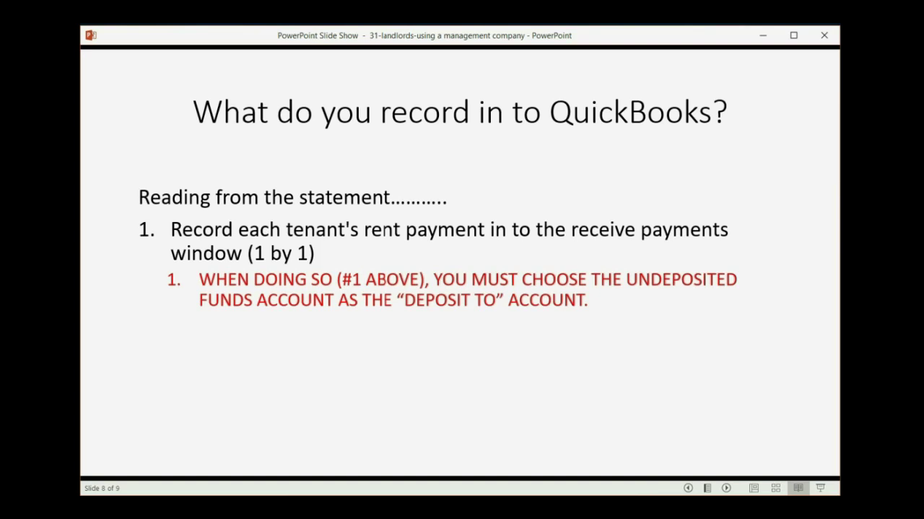
left_click(751, 338)
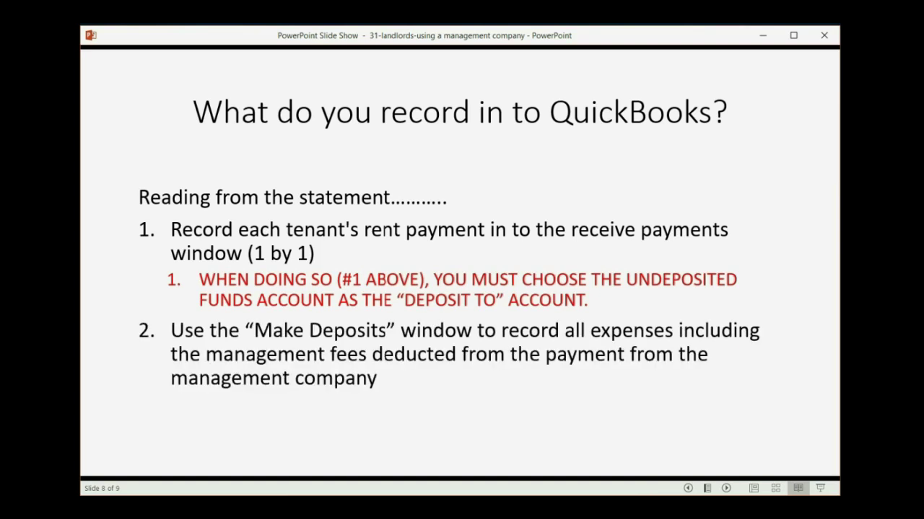
left_click(752, 337)
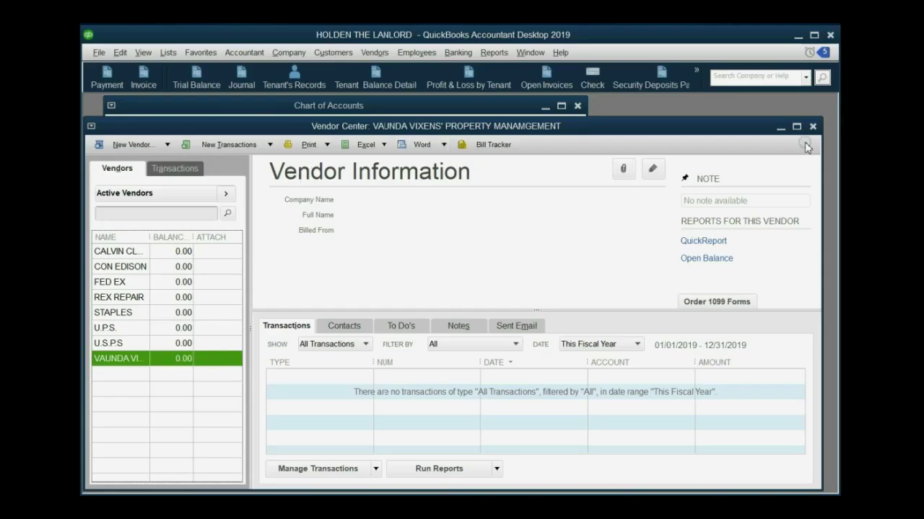
Close the Vendor Center and Chart of Accounts, then start a new customer payment
left_click(815, 121)
left_click(577, 105)
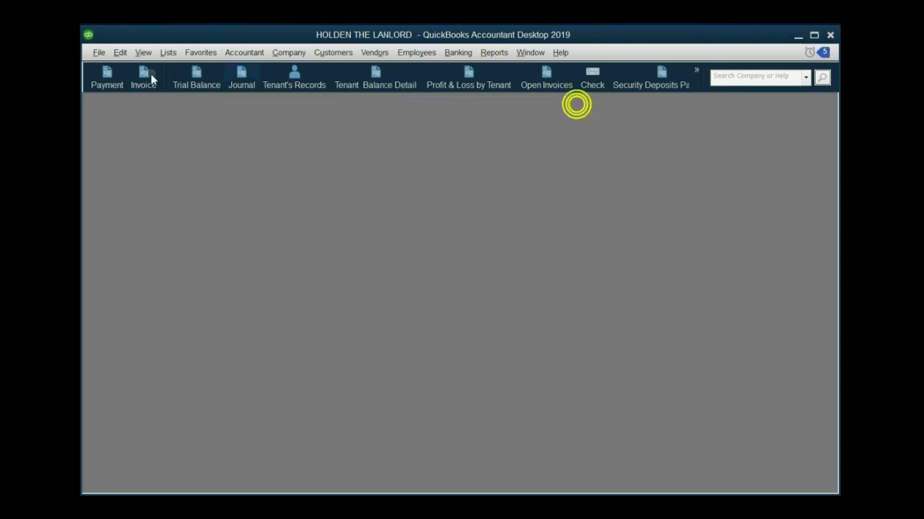
left_click(108, 74)
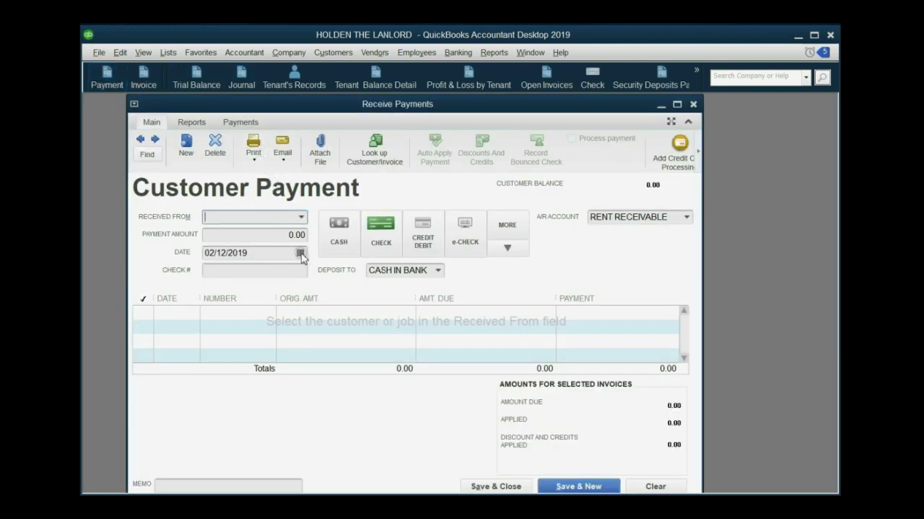
Set the payment date to 09/30/2020
left_click(300, 254)
left_click(310, 272)
double_click(310, 273)
left_click(310, 273)
double_click(310, 273)
left_click(310, 273)
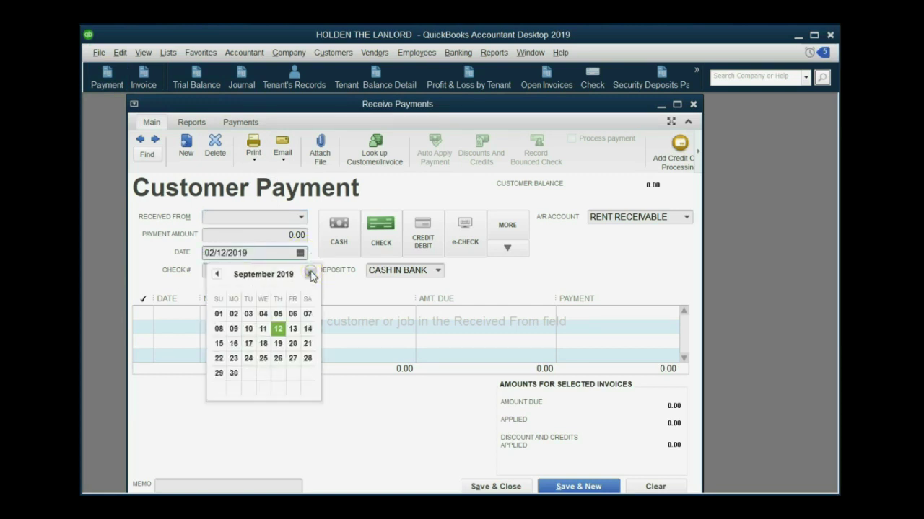
left_click(272, 256)
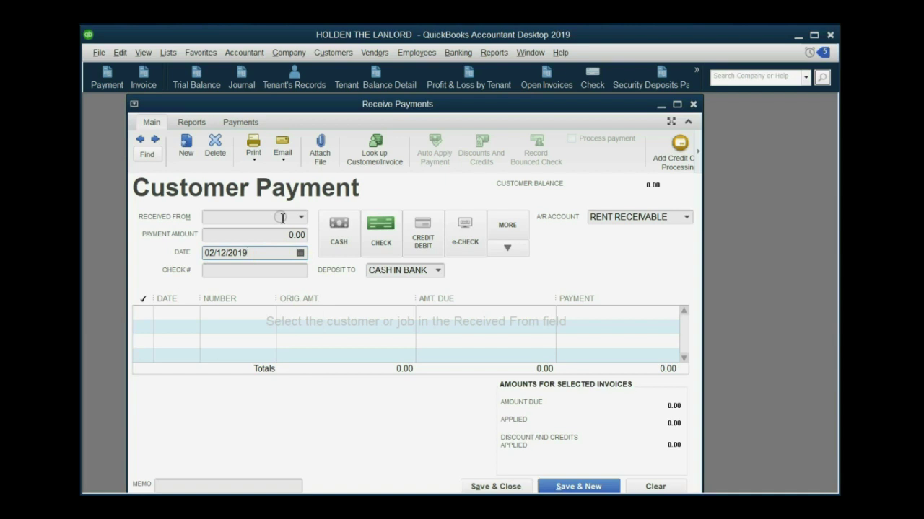
key("BackSpace")
key("BackSpace")
type("20")
key("Tab")
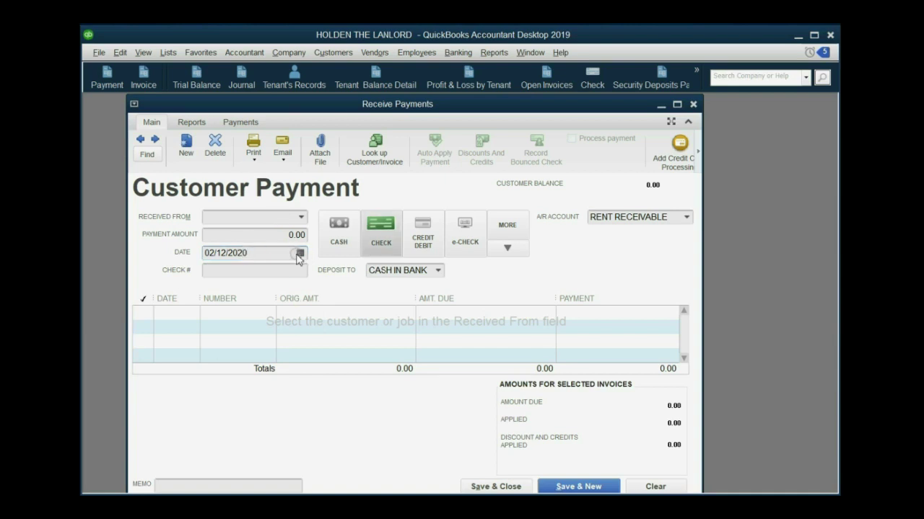
left_click(299, 252)
double_click(313, 274)
left_click(312, 275)
double_click(313, 274)
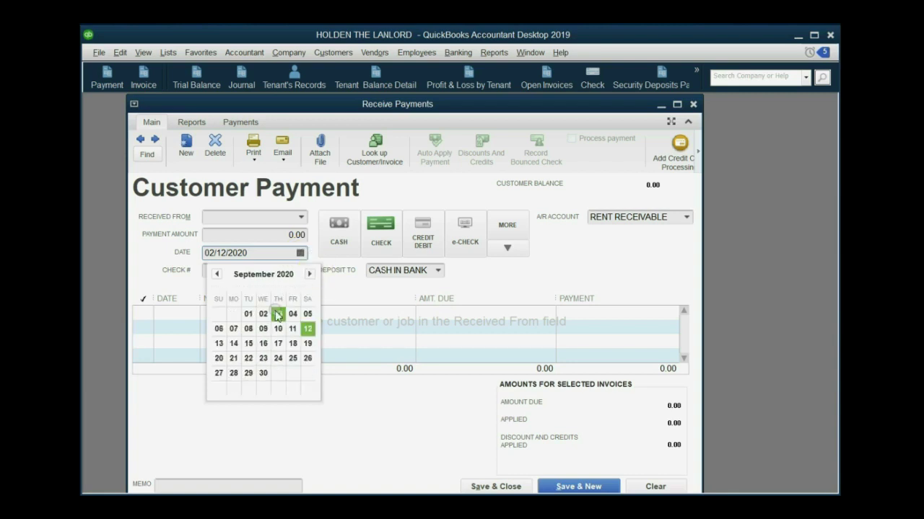
left_click(262, 373)
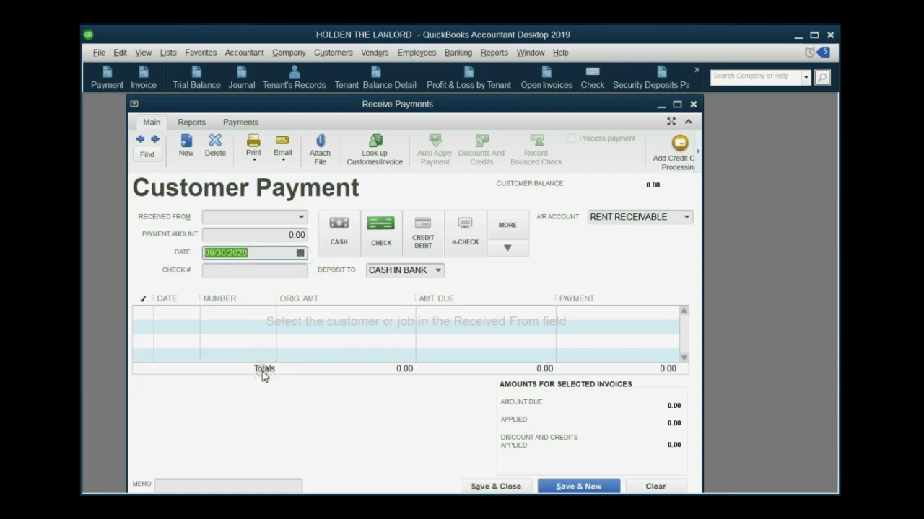
left_click(284, 254)
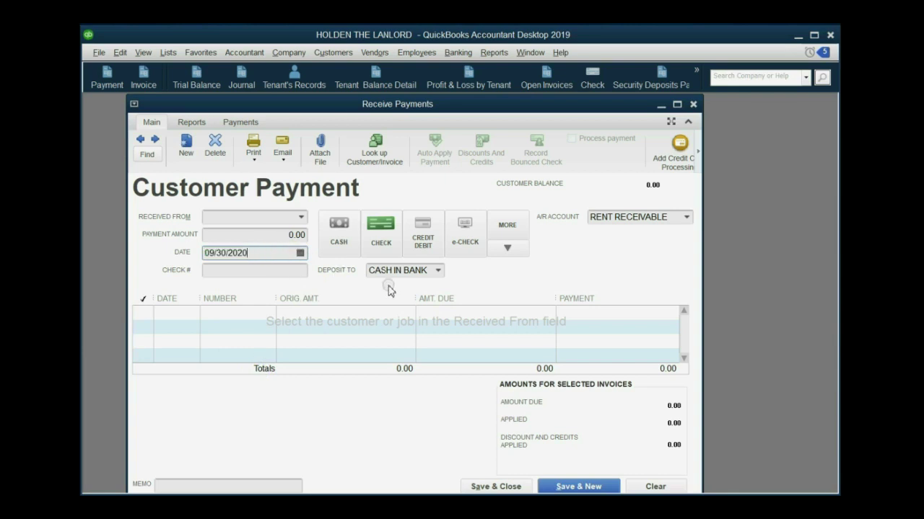
left_click(438, 271)
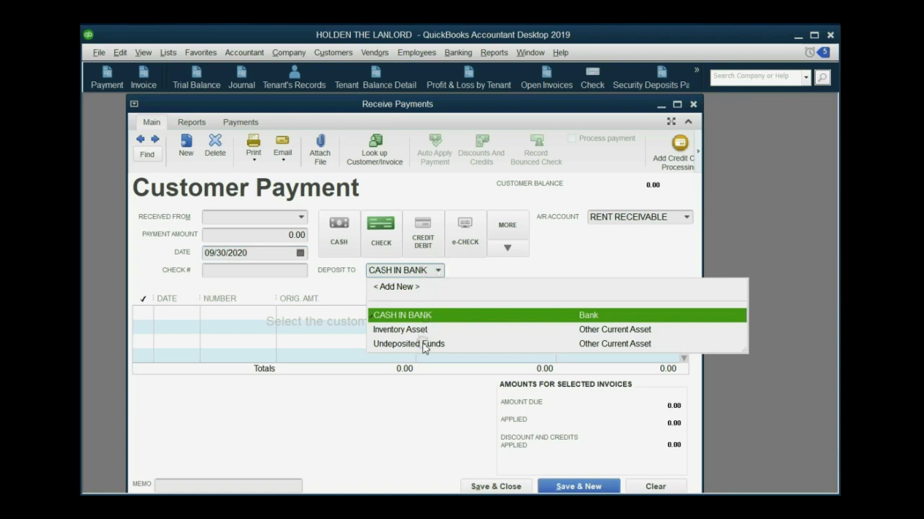
left_click(423, 345)
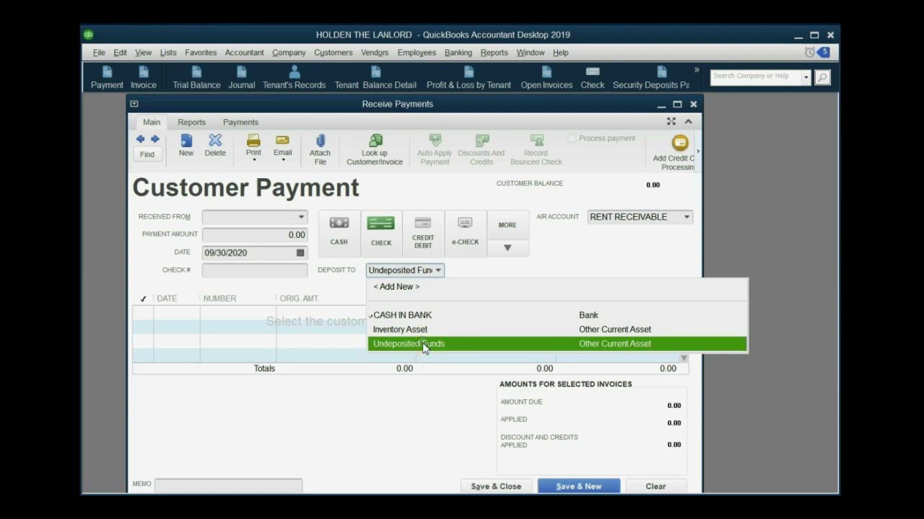
left_click(423, 345)
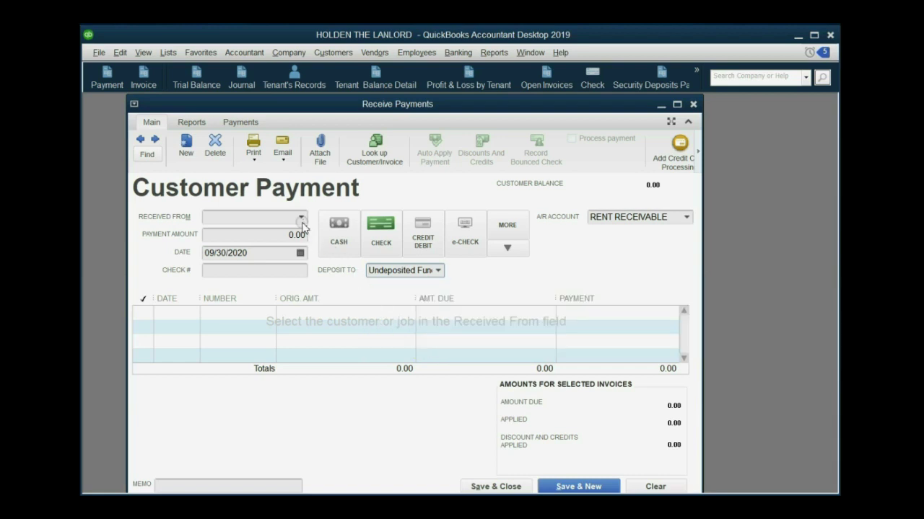
left_click(304, 218)
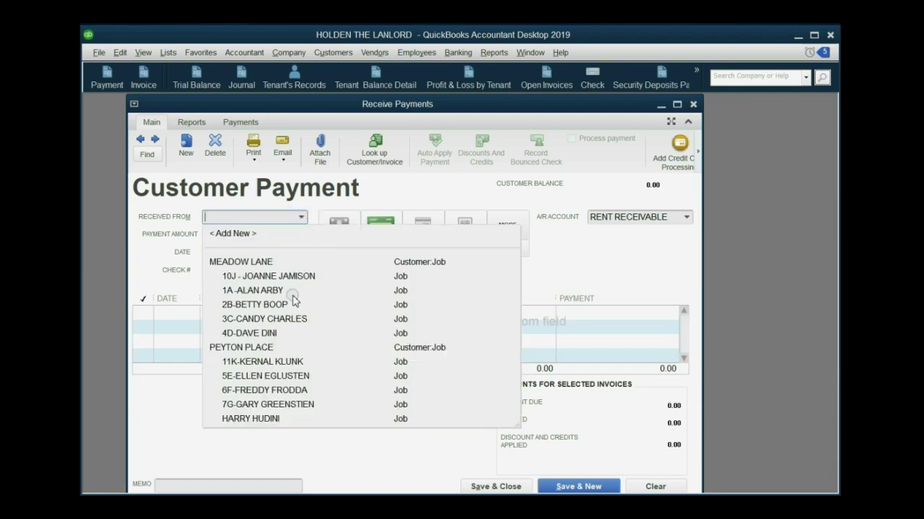
left_click(291, 291)
left_click(289, 234)
type("2,")
type("000")
key("Tab")
Post the payment to Unearned Rental Income and save it, keeping the overpayment as a credit
left_click(686, 216)
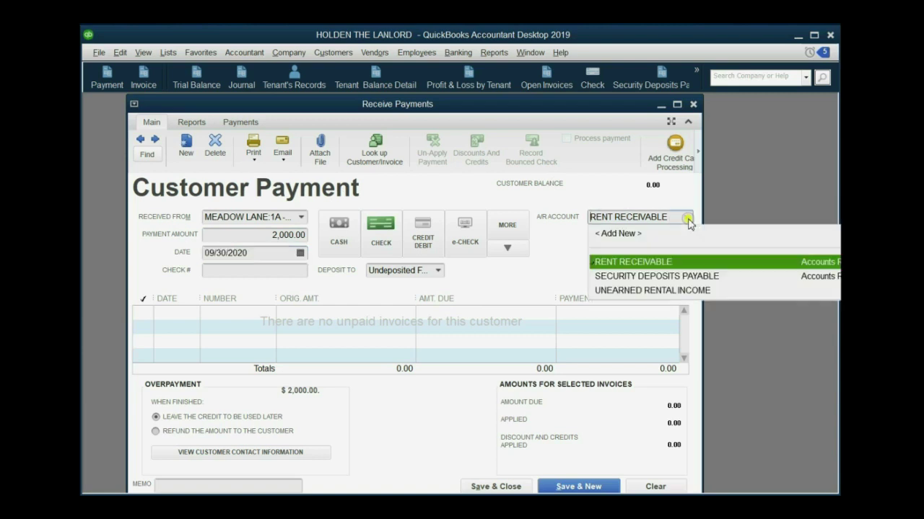
left_click(674, 290)
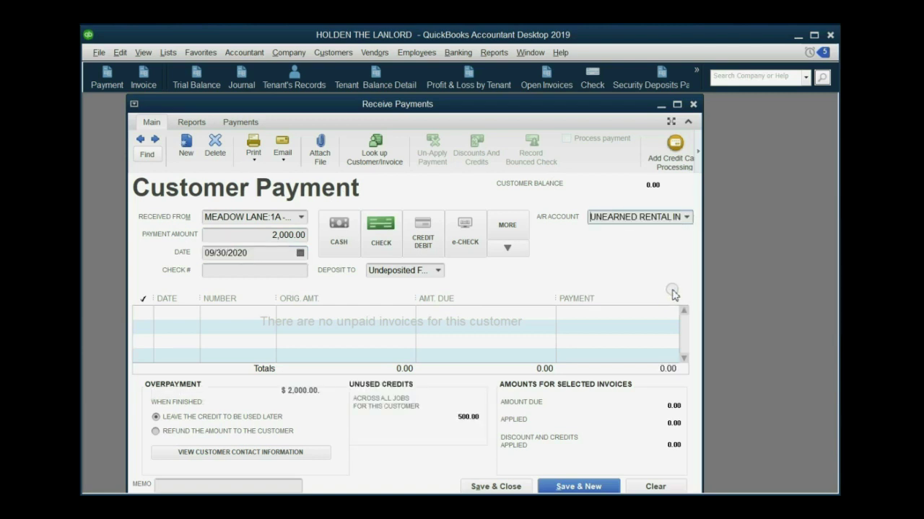
left_click(595, 488)
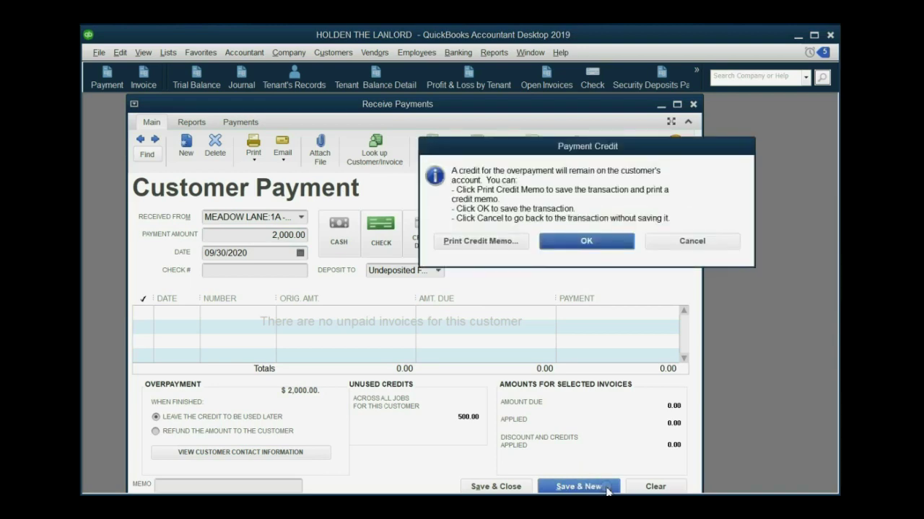
left_click(587, 242)
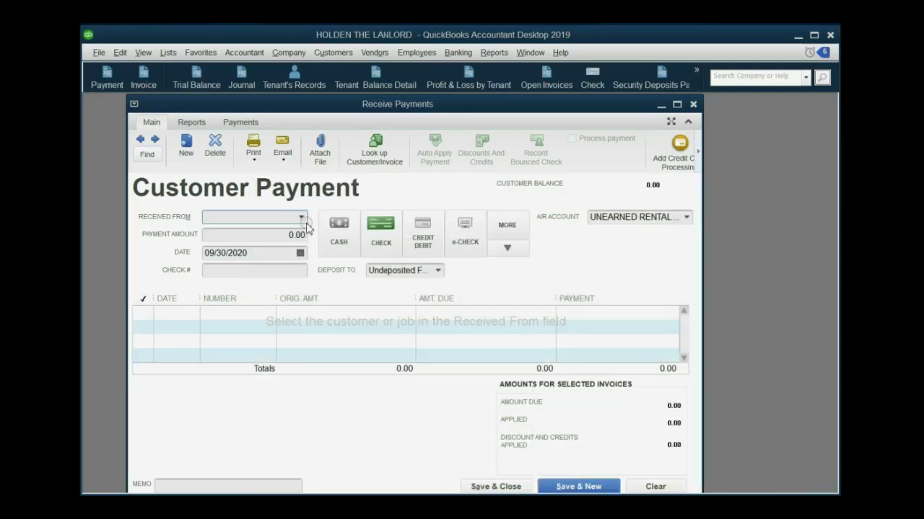
Save a 1,000.00 payment from Meadow Lane 2B, keeping the overpayment as a credit
left_click(302, 217)
left_click(285, 303)
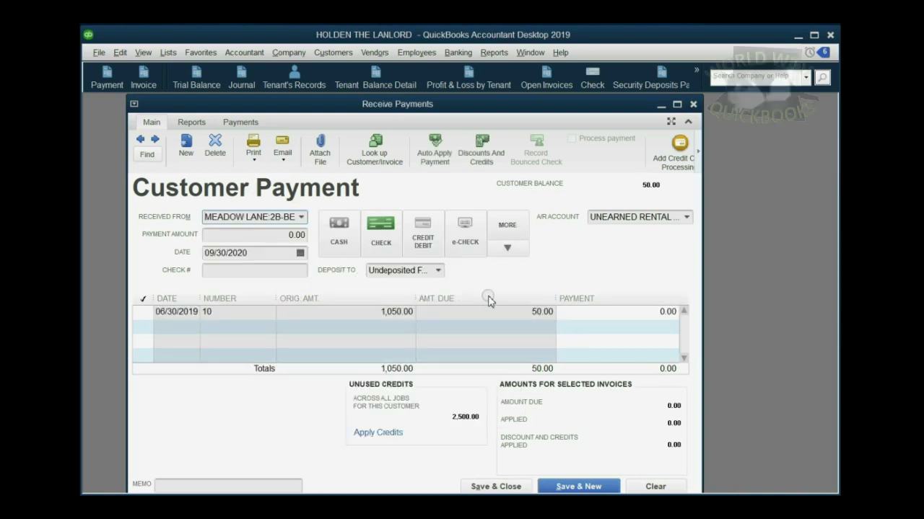
left_click(288, 236)
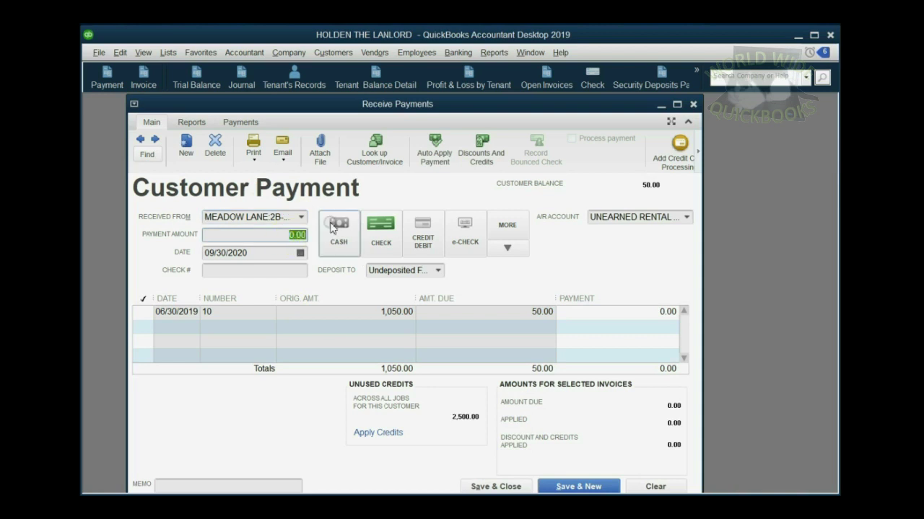
type("1000")
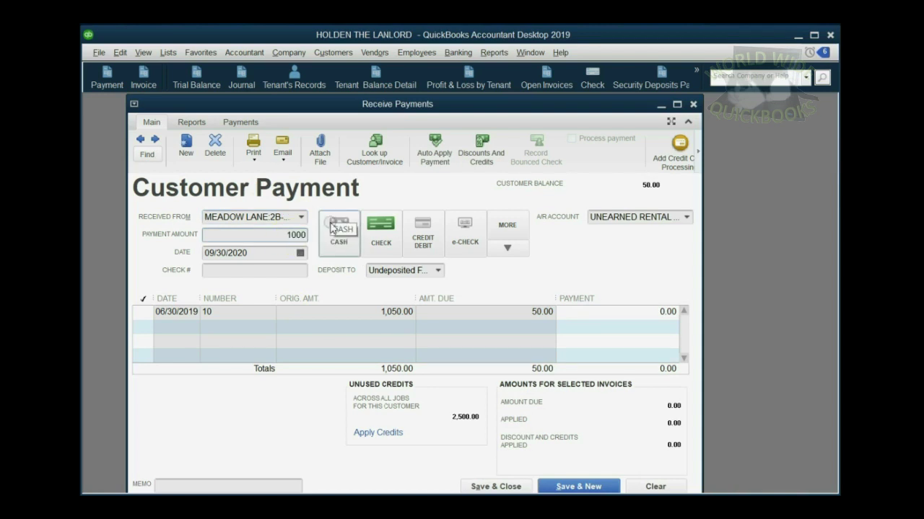
key("Tab")
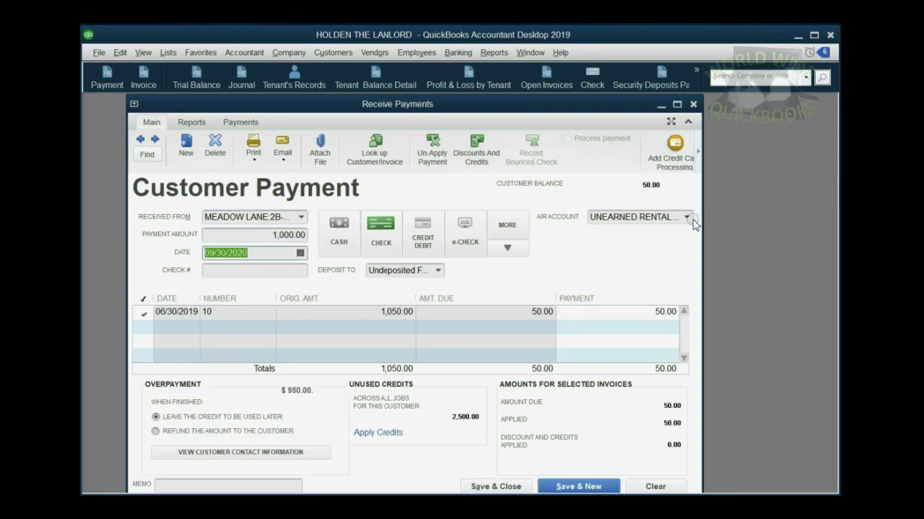
left_click(685, 216)
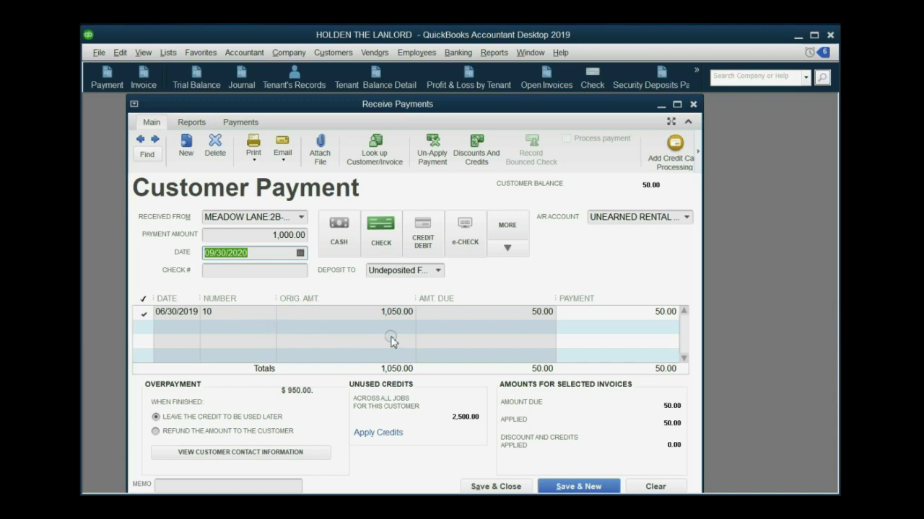
left_click(514, 487)
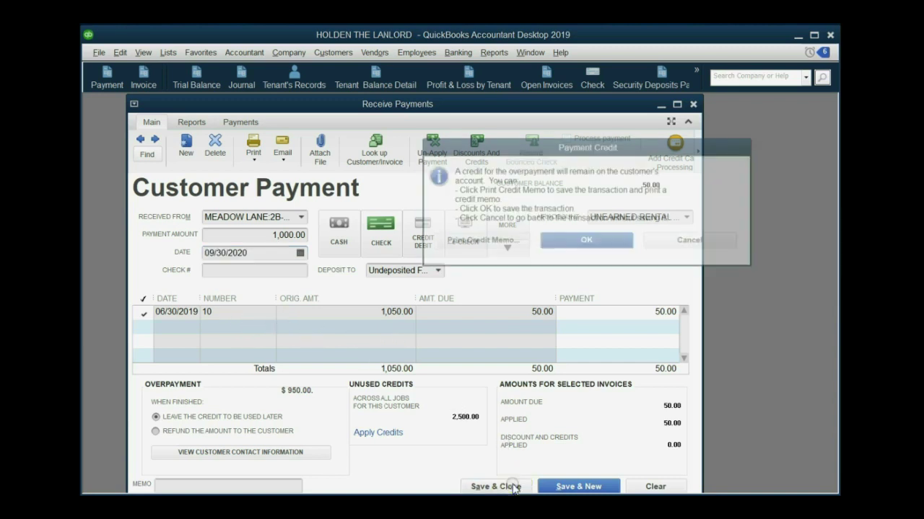
left_click(586, 243)
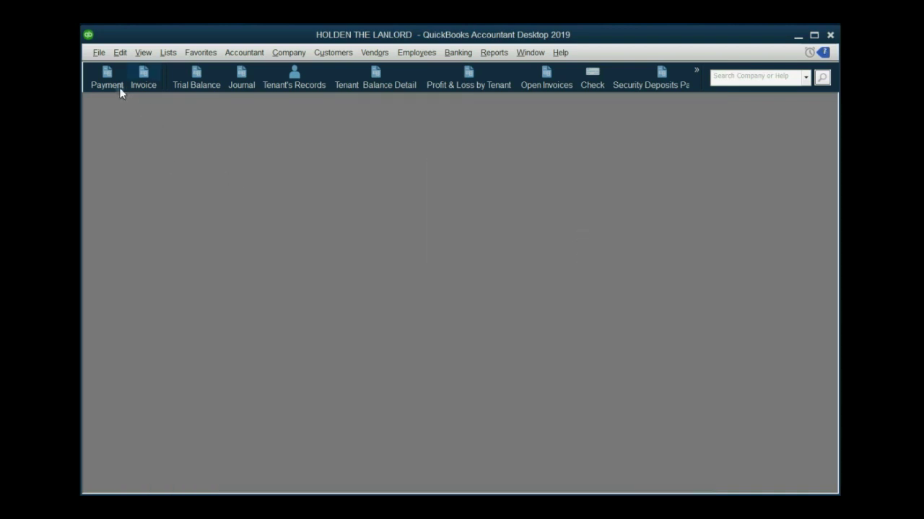
Save a 1,000.00 Meadow Lane 3C payment to Unearned Rental Income, held in Undeposited Funds
left_click(119, 87)
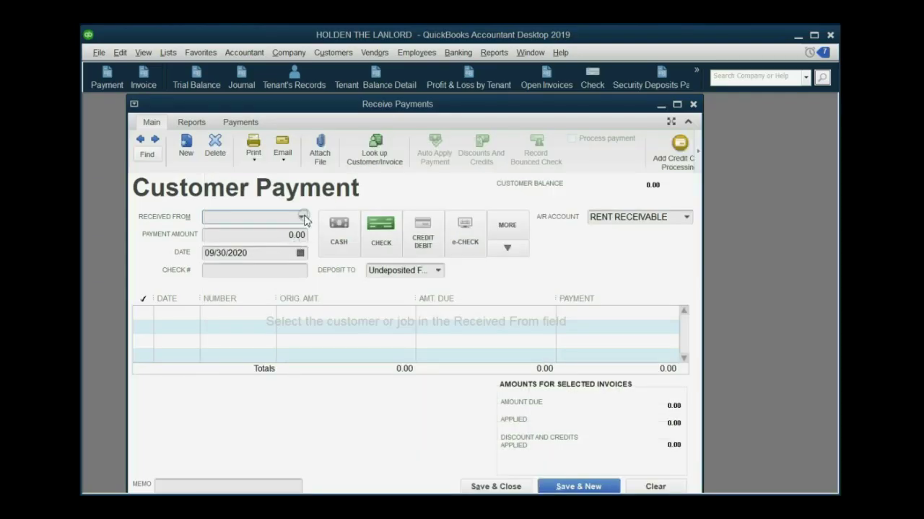
left_click(301, 218)
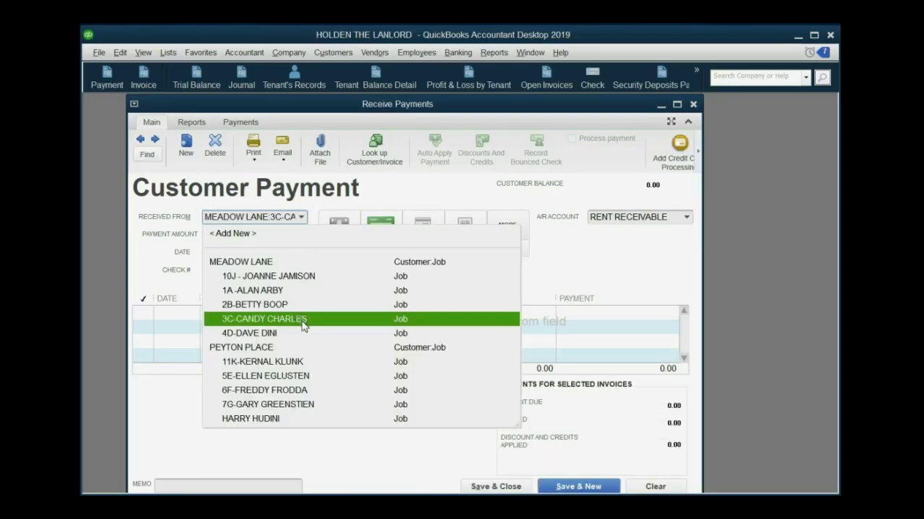
left_click(299, 318)
left_click(284, 241)
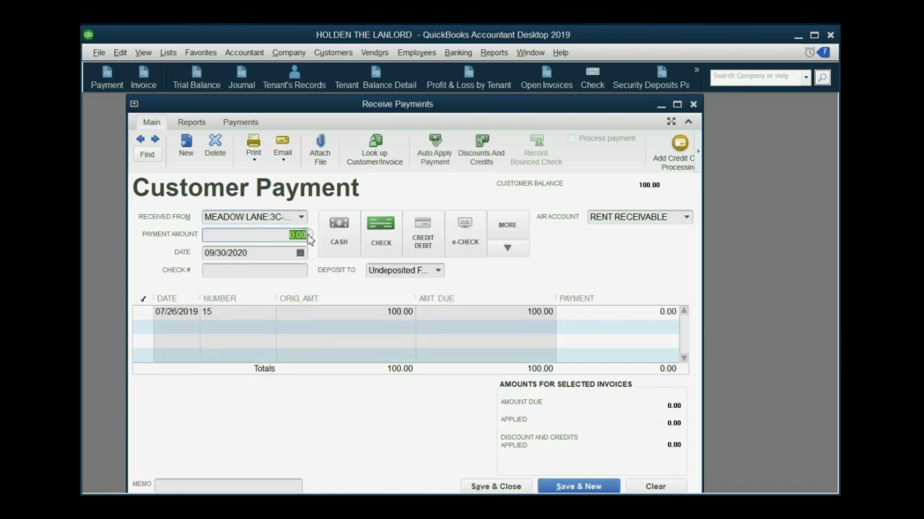
type("1,000")
key("Tab")
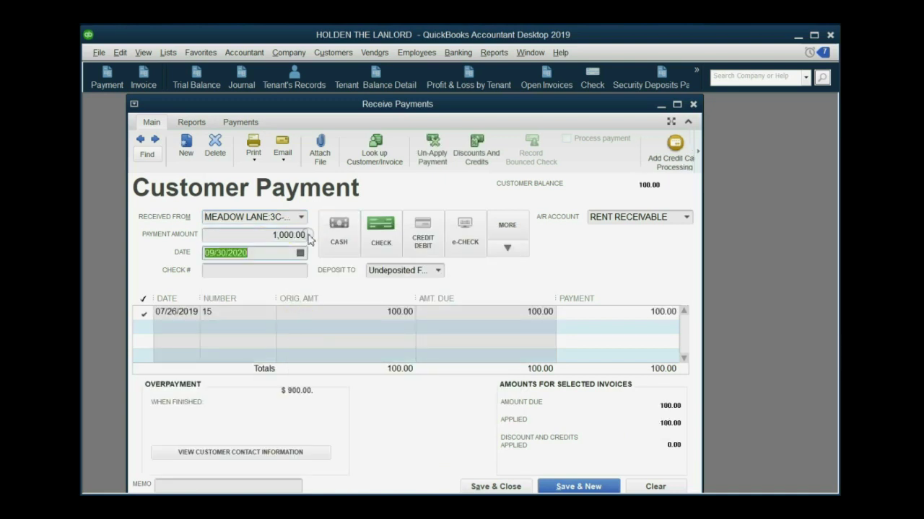
left_click(686, 216)
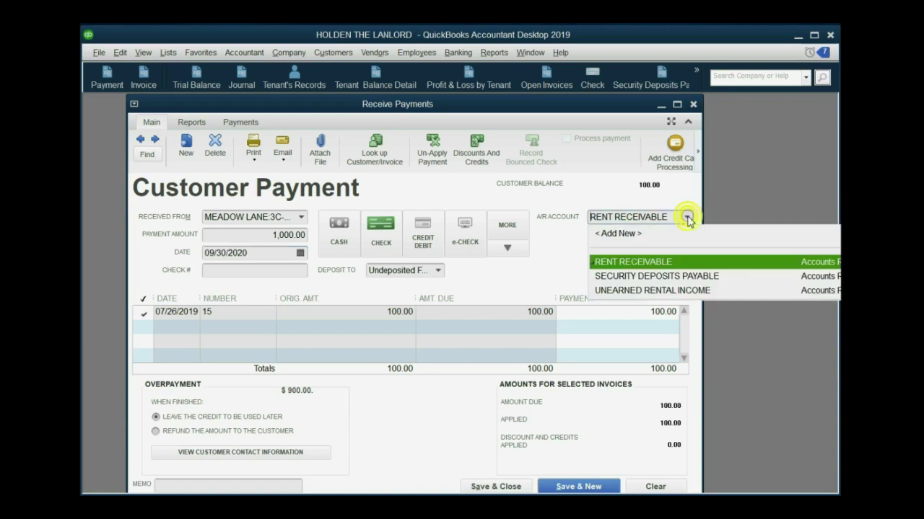
left_click(677, 291)
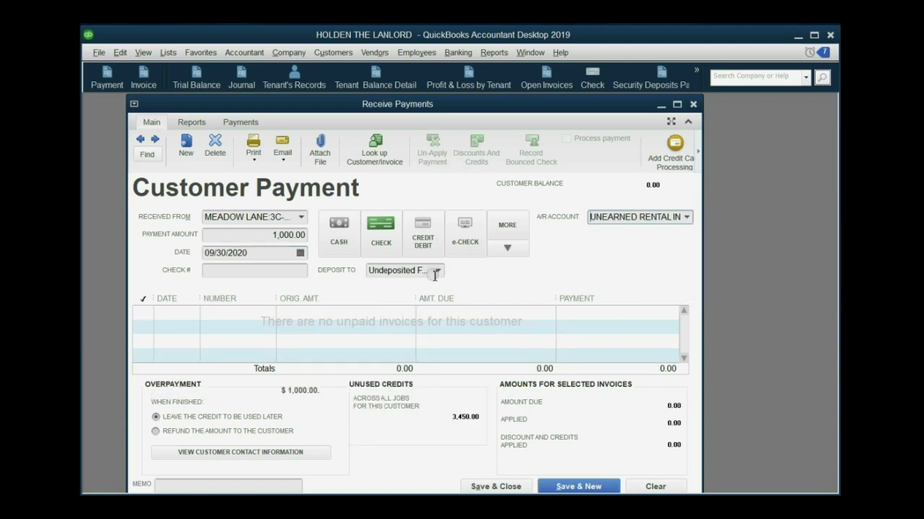
left_click(436, 270)
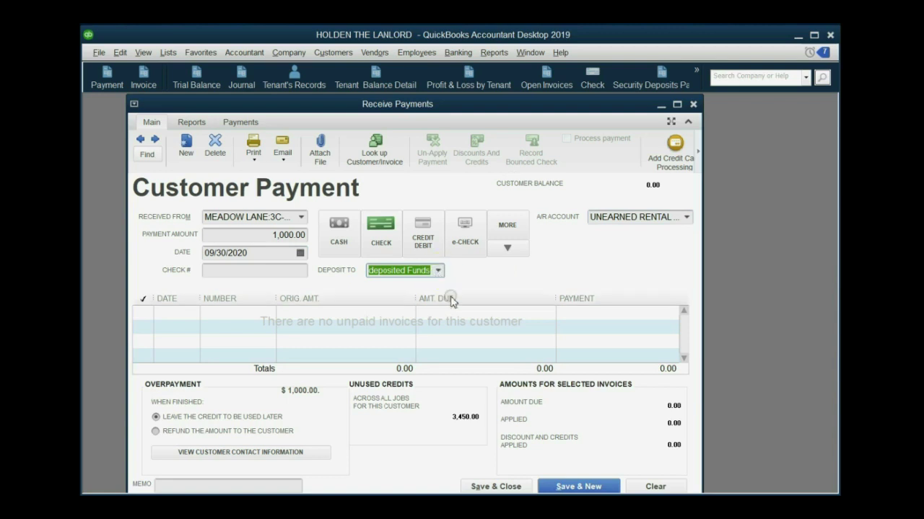
left_click(497, 486)
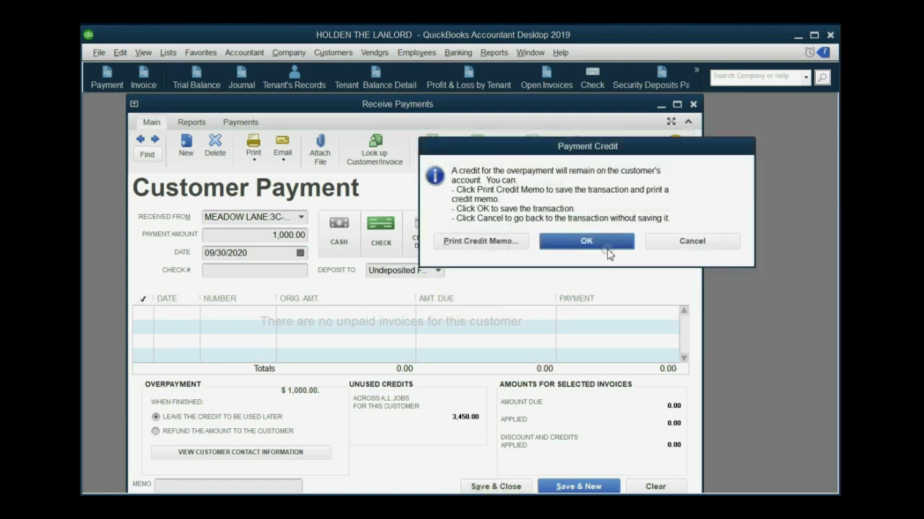
left_click(586, 241)
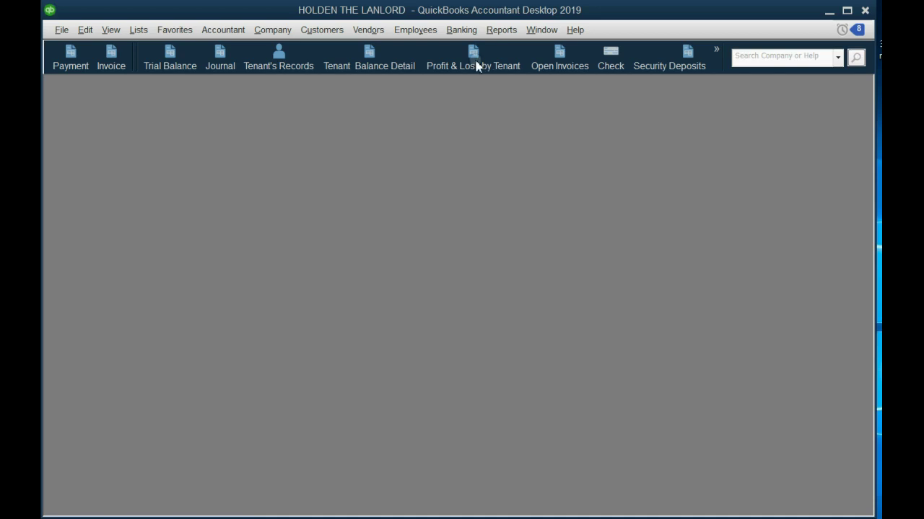
Open the Banking menu
left_click(461, 35)
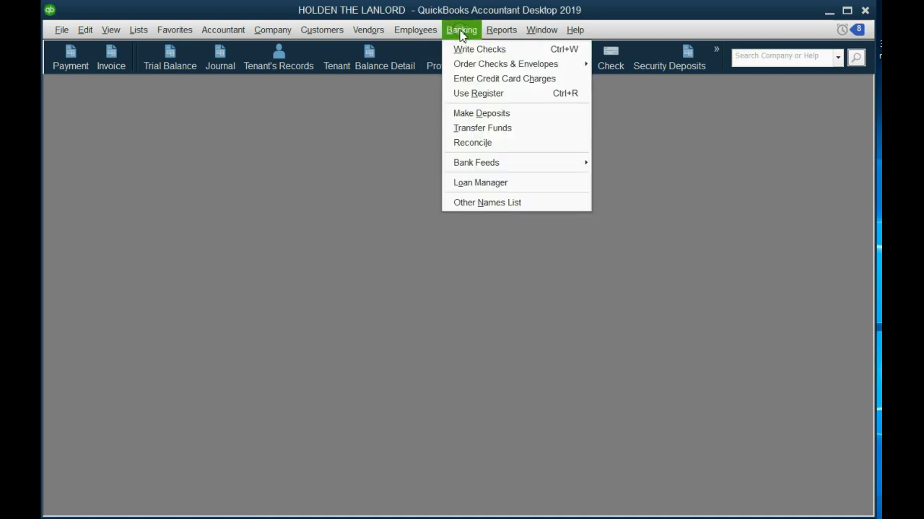
Add the 2,000.00, 2B and 3C payments to the Cash in Bank deposit
left_click(480, 113)
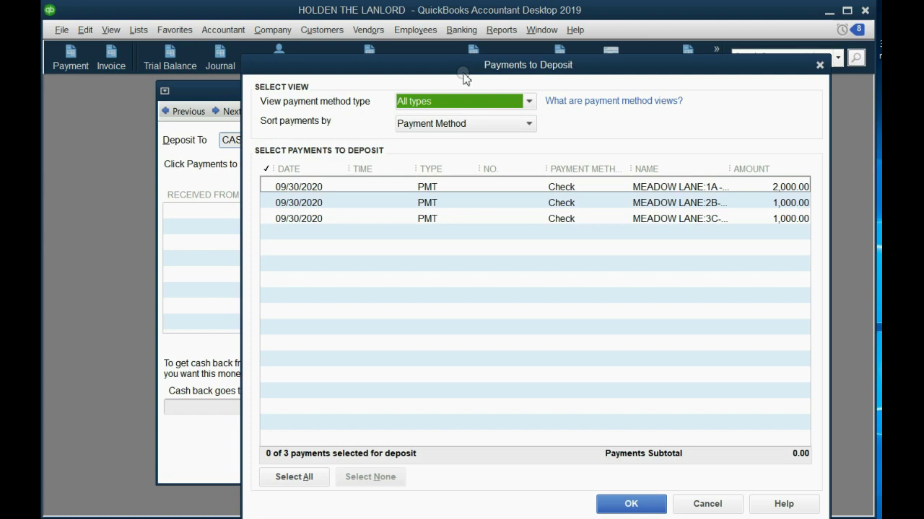
mouse_move(458, 69)
left_mouse_down()
mouse_move(438, 94)
mouse_move(451, 97)
left_mouse_up()
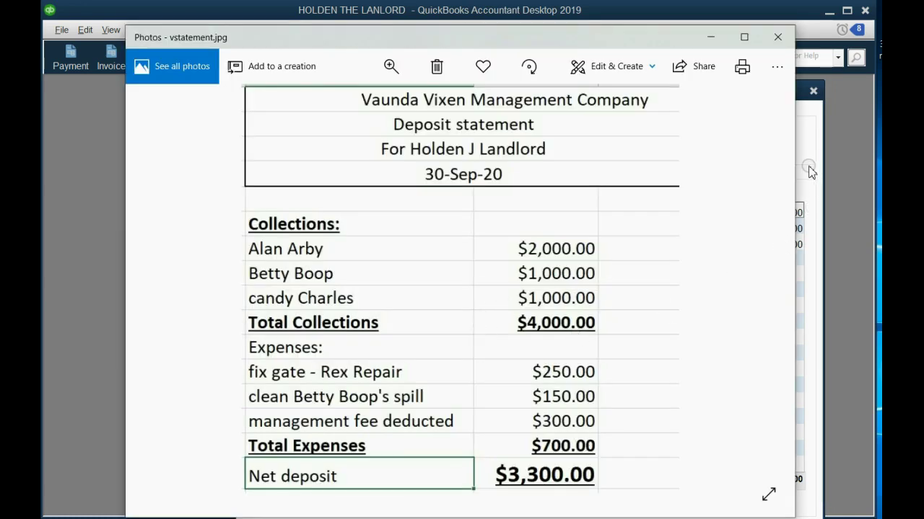
left_click(811, 172)
left_click(263, 213)
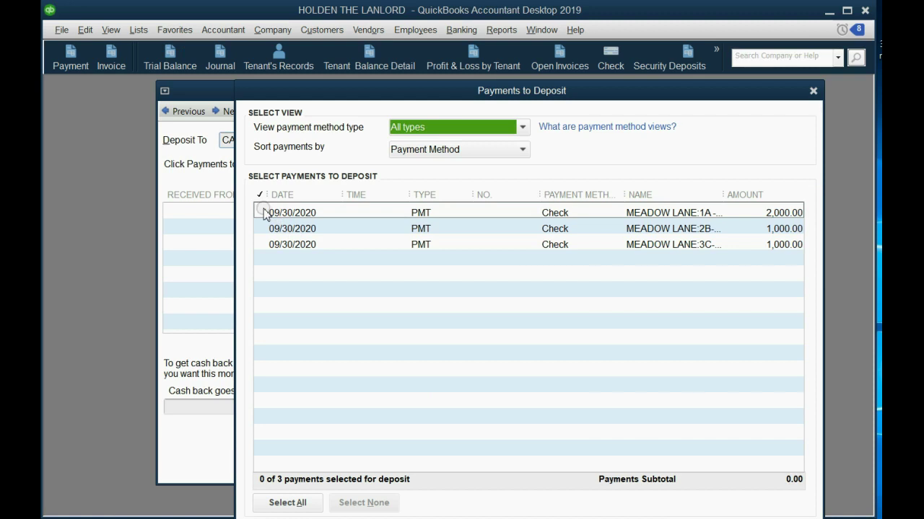
left_click(261, 228)
left_click(261, 244)
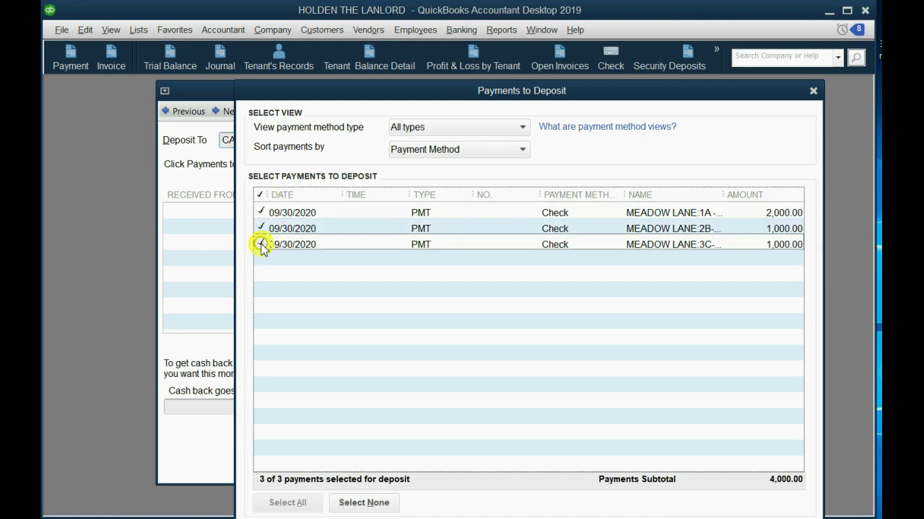
left_click_drag(317, 97, 299, 76)
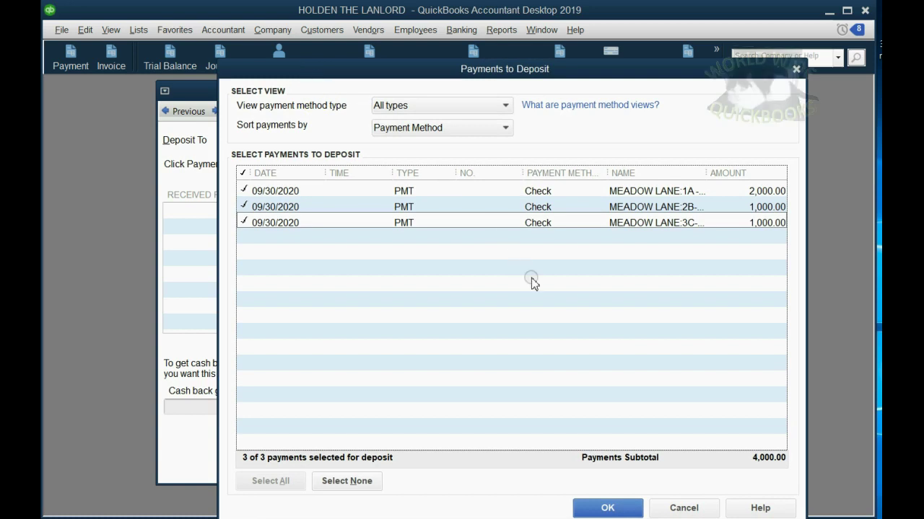
left_click(603, 513)
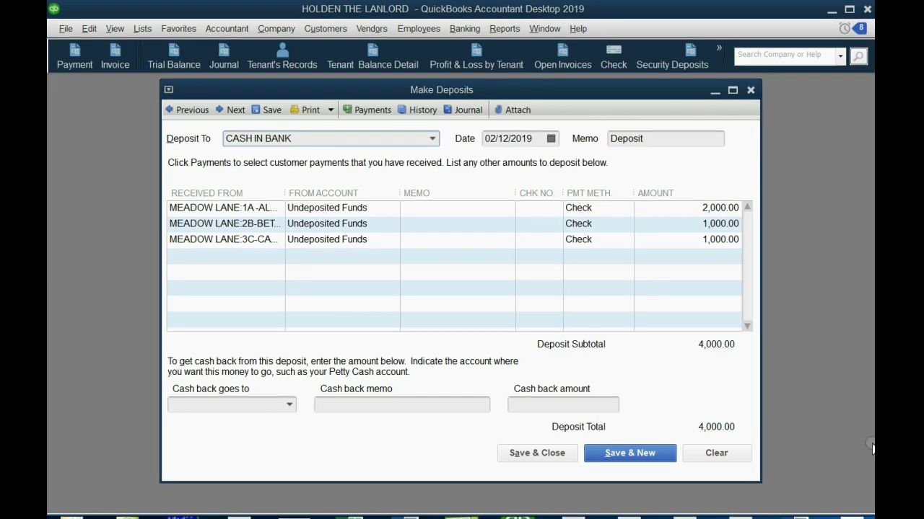
Add a Rex Repair deposit line charged to Repair Expense for -250.00
key("alt+Tab")
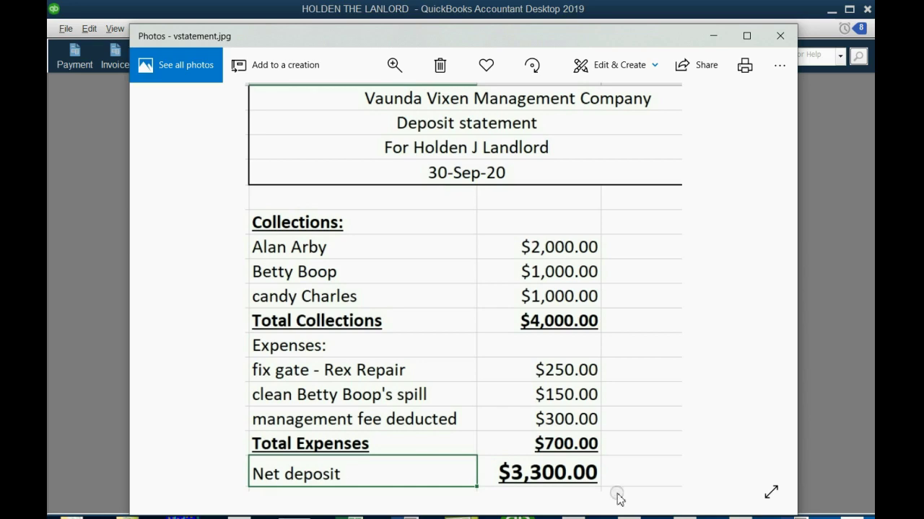
left_click(388, 372)
left_click(88, 282)
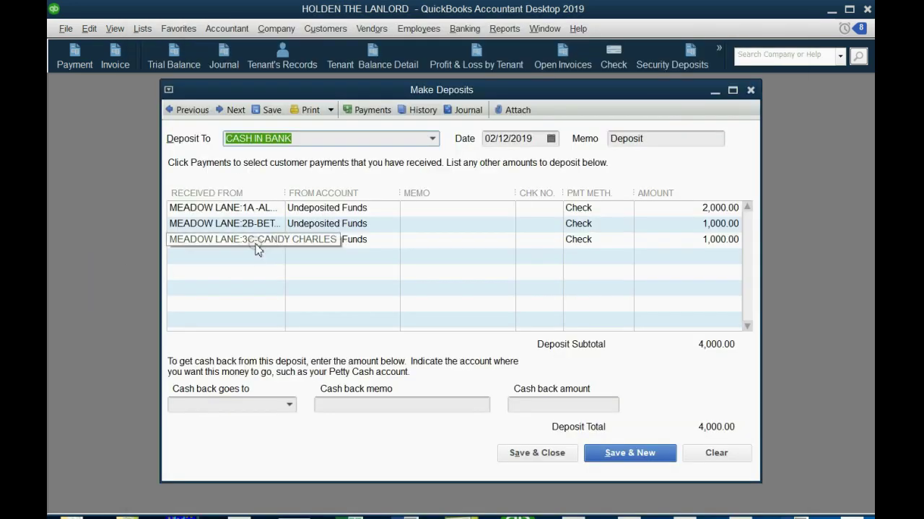
left_click(244, 250)
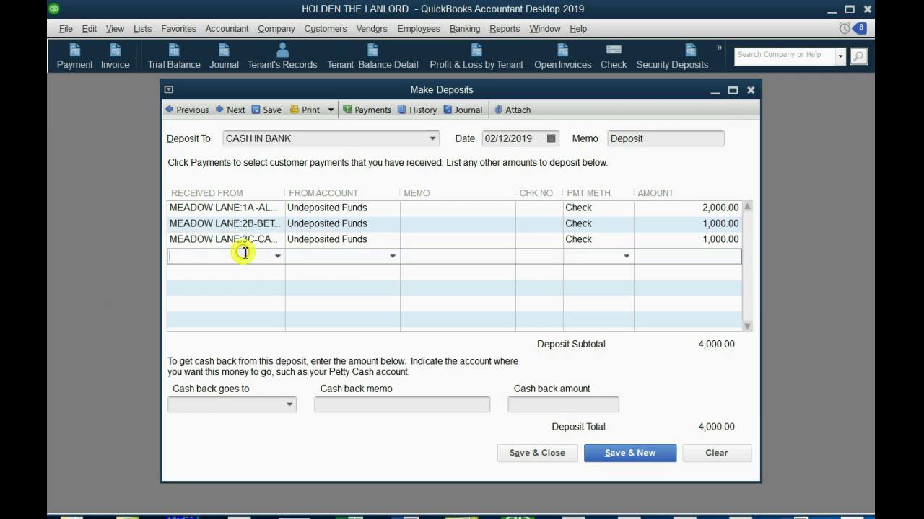
left_click(277, 257)
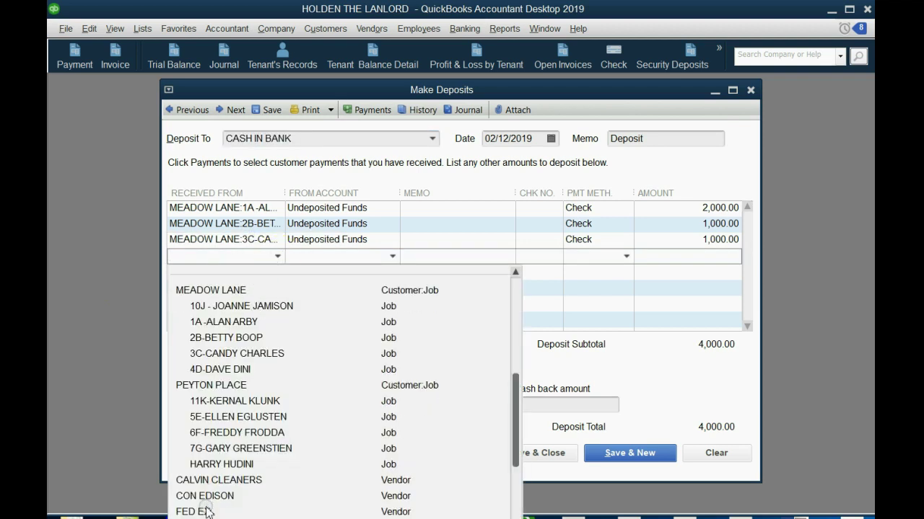
type("rex")
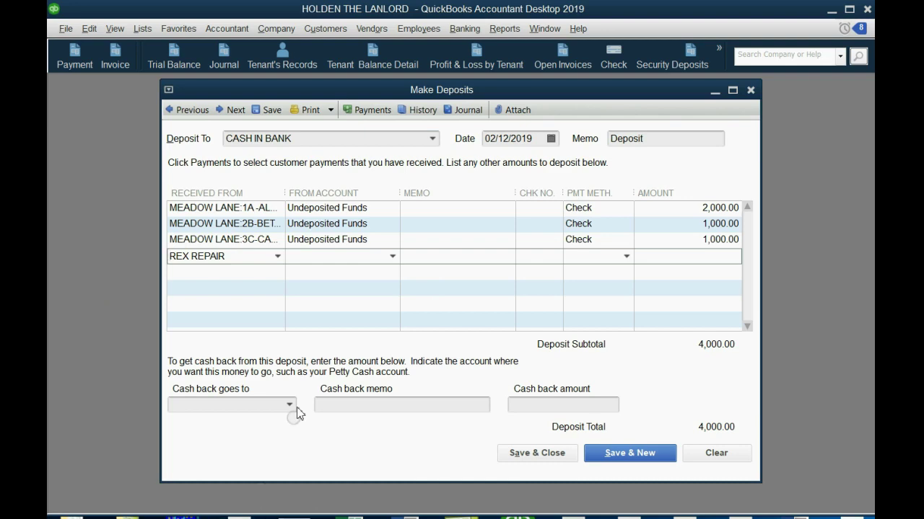
left_click(394, 256)
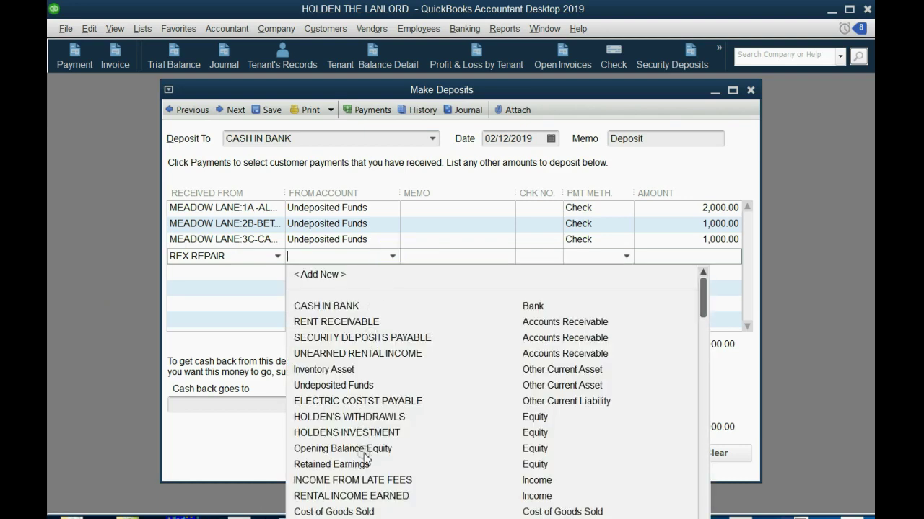
scroll(368, 517, "down", 2)
type("rep")
key("Tab")
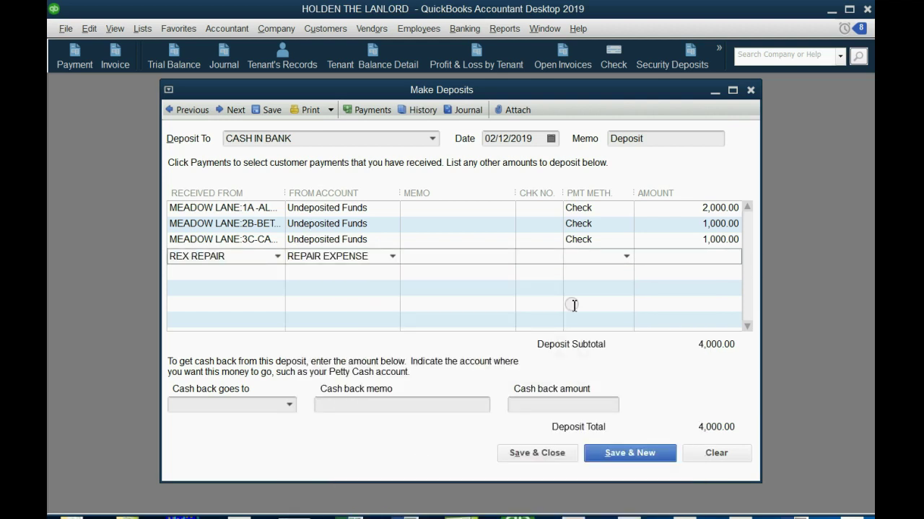
left_click(700, 256)
type("-250")
key("Tab")
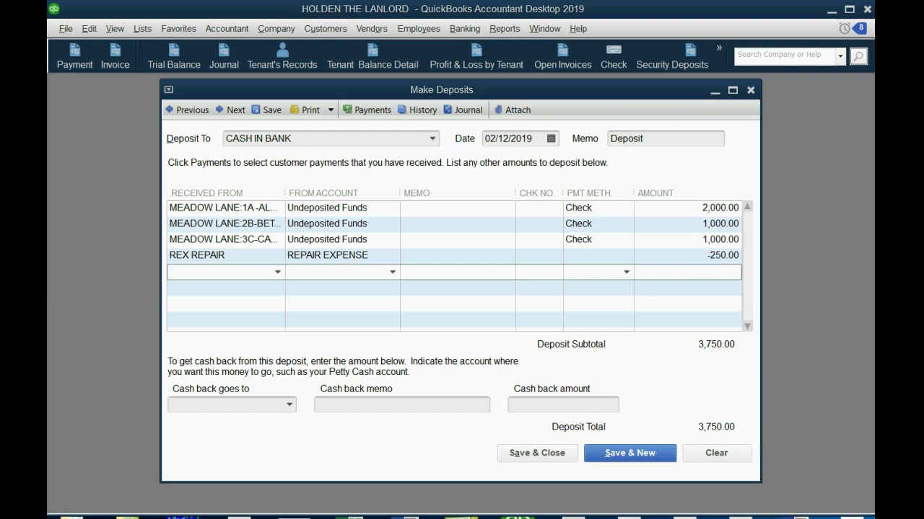
Add a Meadow Lane 2B (Betty Boop) line to Cleaning Expense for -150.00
key("alt+Tab")
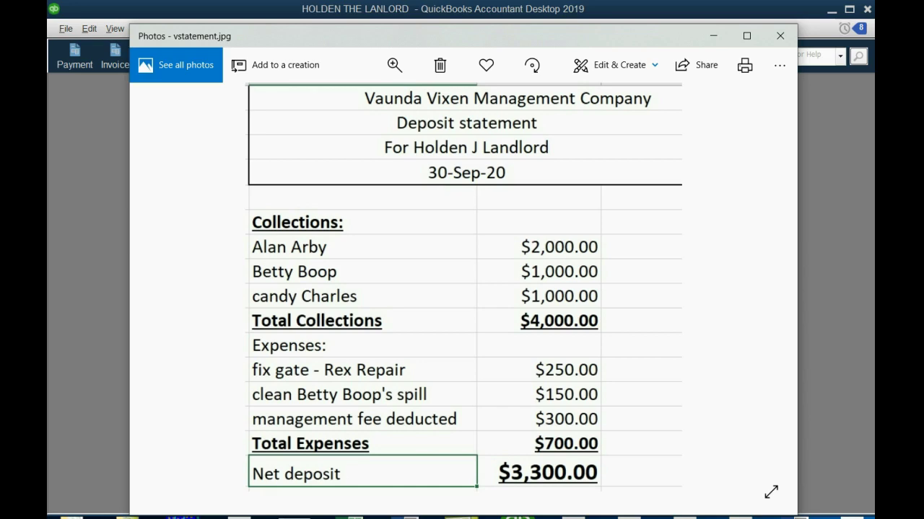
key("alt+Tab")
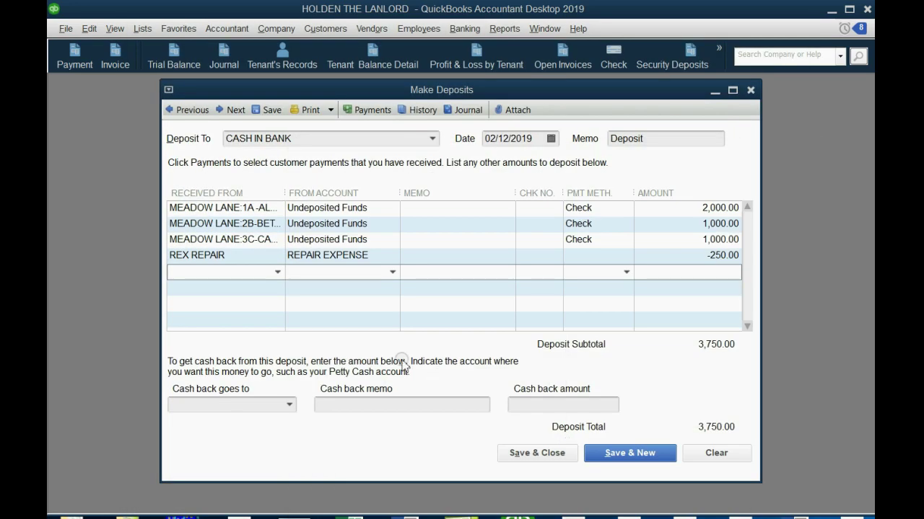
left_click(276, 272)
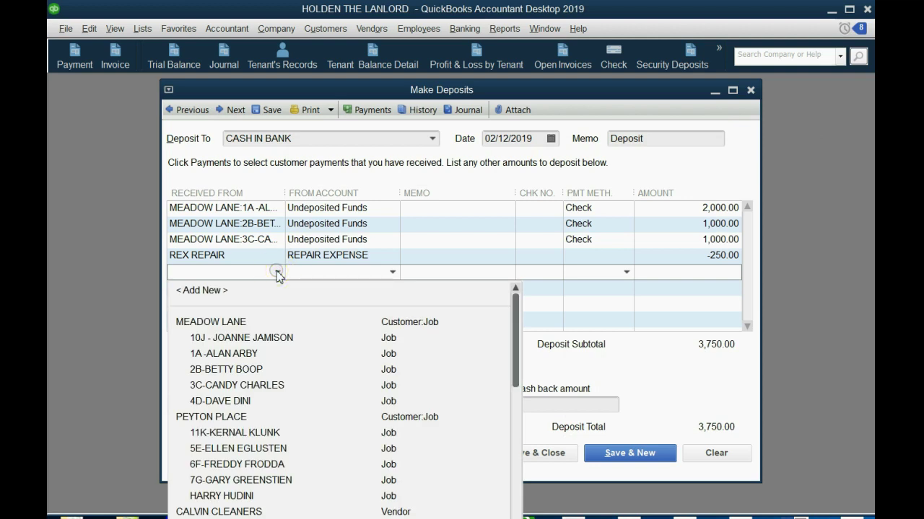
left_click(280, 368)
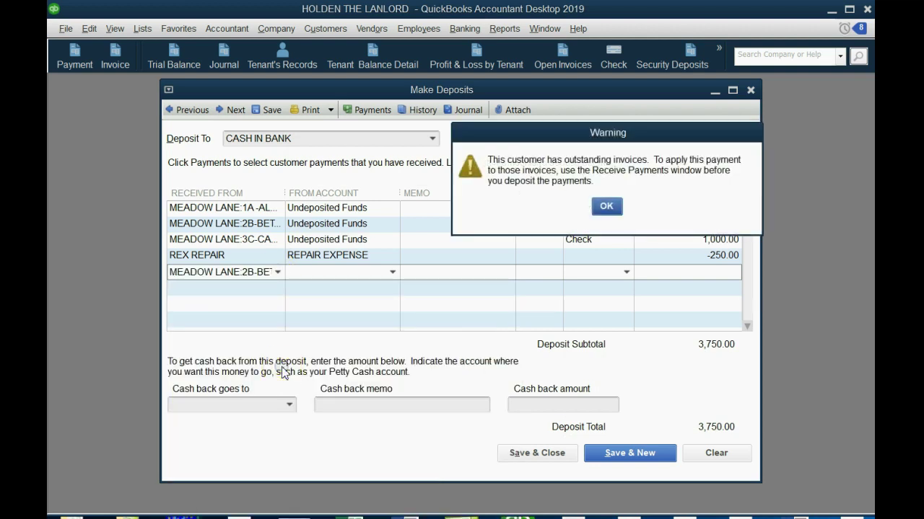
left_click(606, 207)
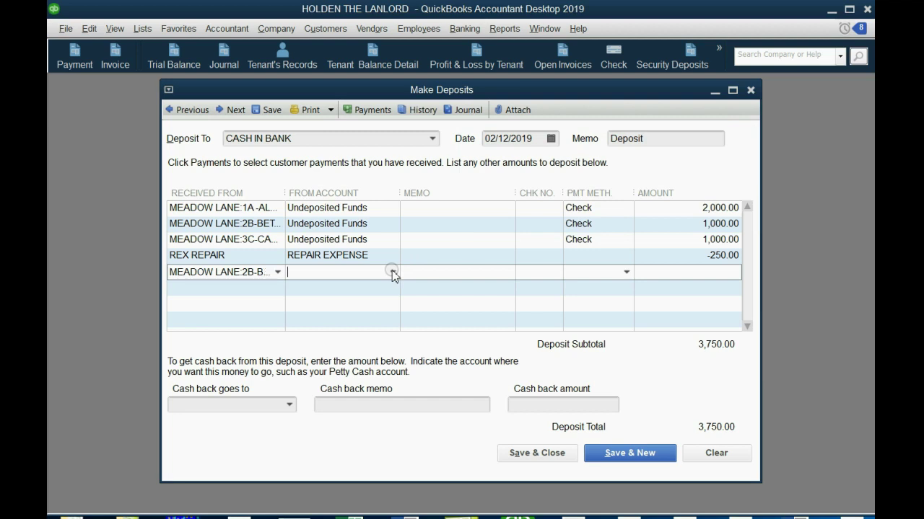
left_click(392, 271)
left_click(408, 511)
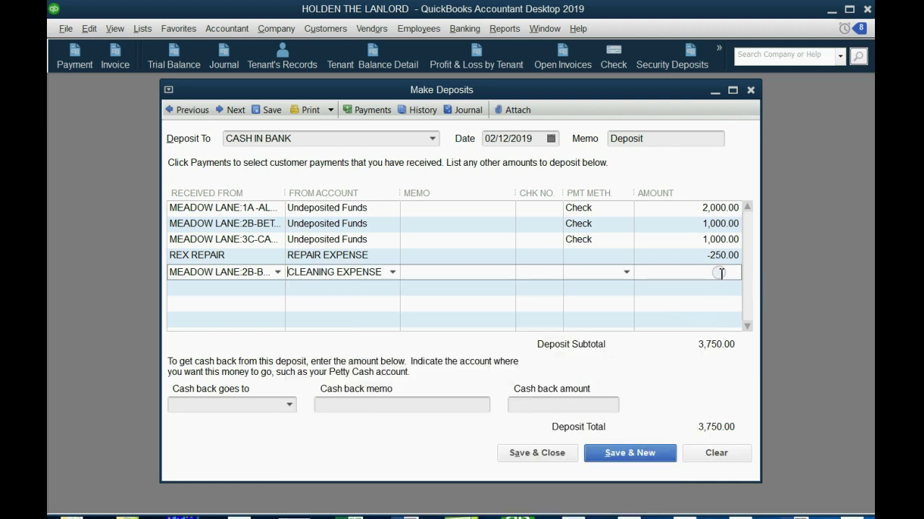
type("-150")
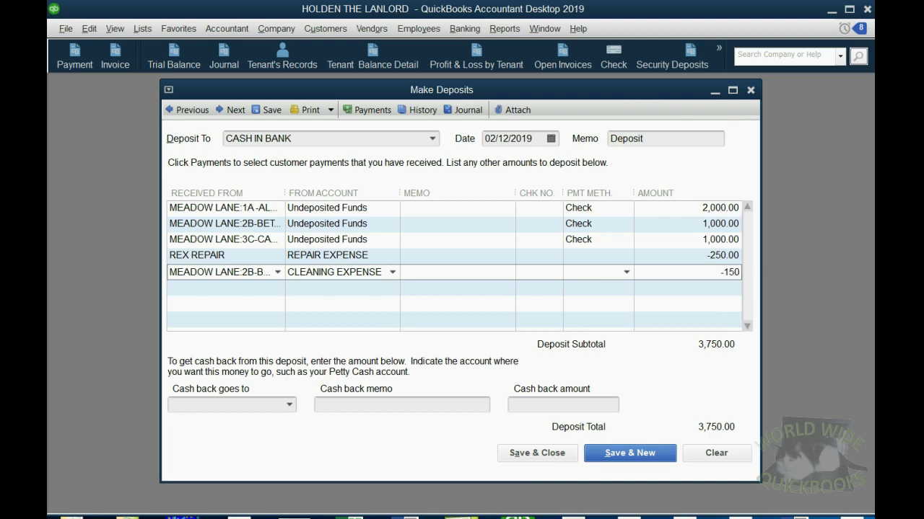
key("Tab")
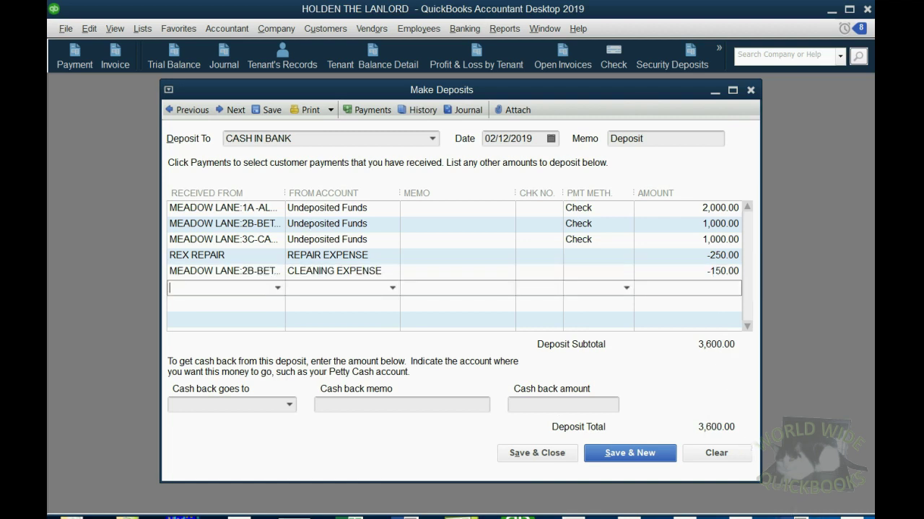
Add a Vaunda Vixens Property Management fee line for -300.00
key("alt+Tab")
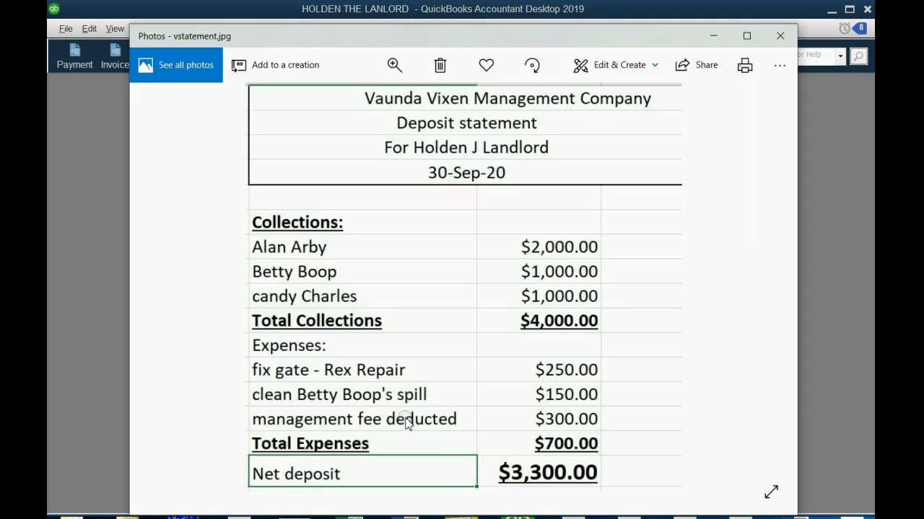
key("alt+Tab")
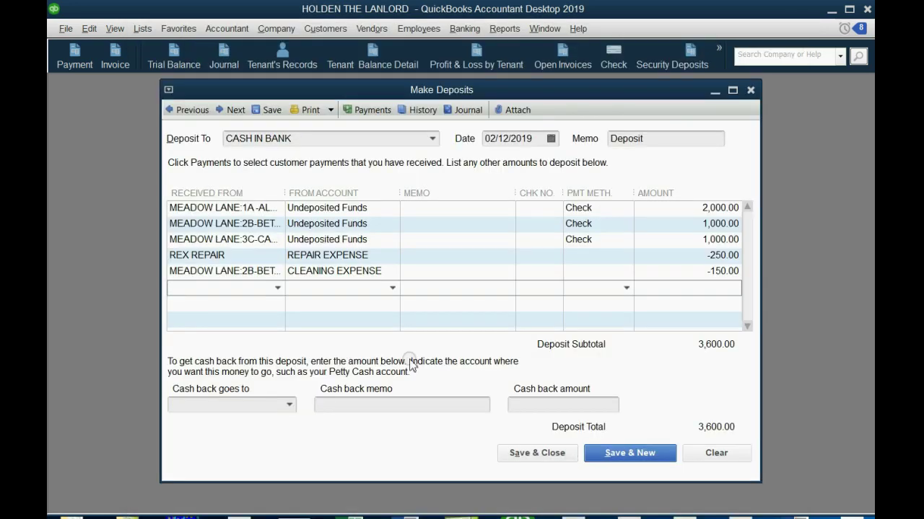
left_click(277, 288)
scroll(281, 344, "down", 2)
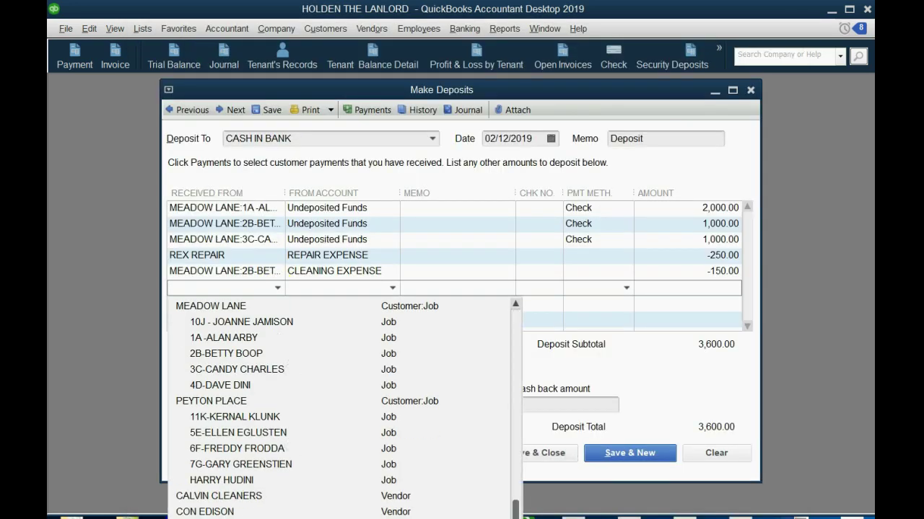
type("v")
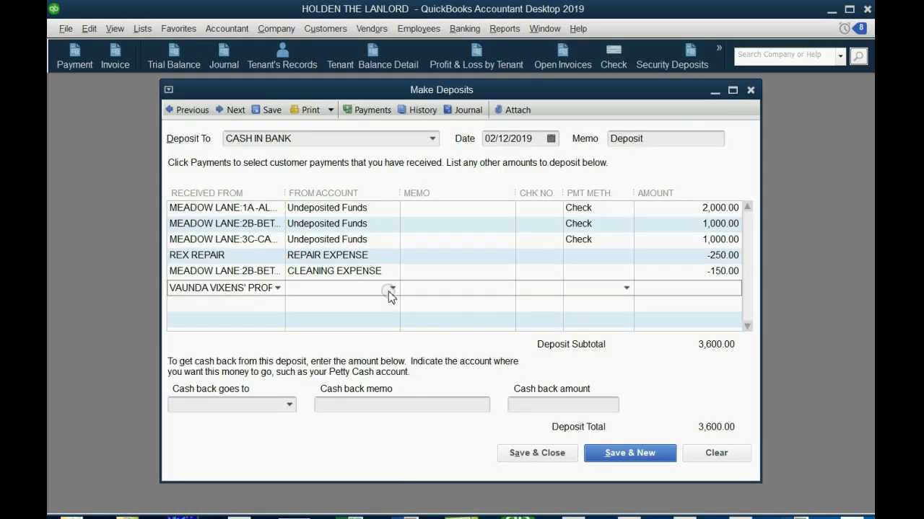
left_click(392, 288)
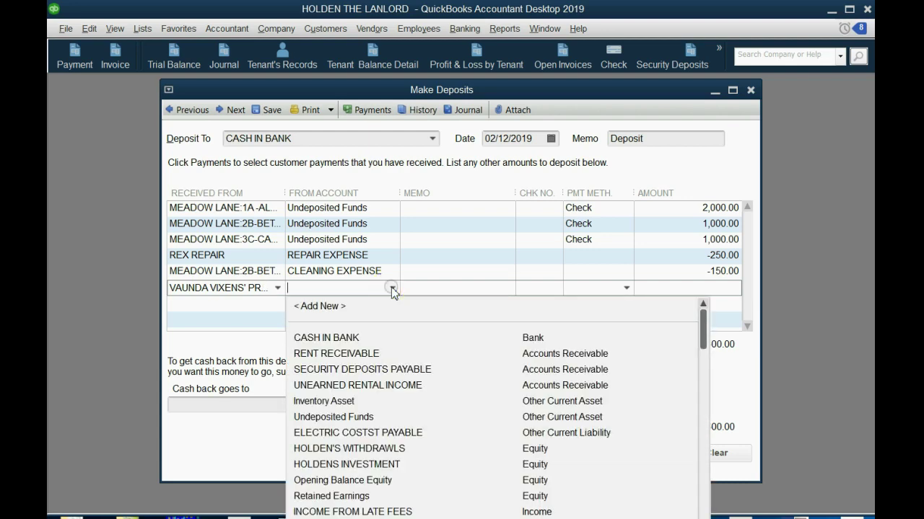
scroll(490, 404, "down", 2)
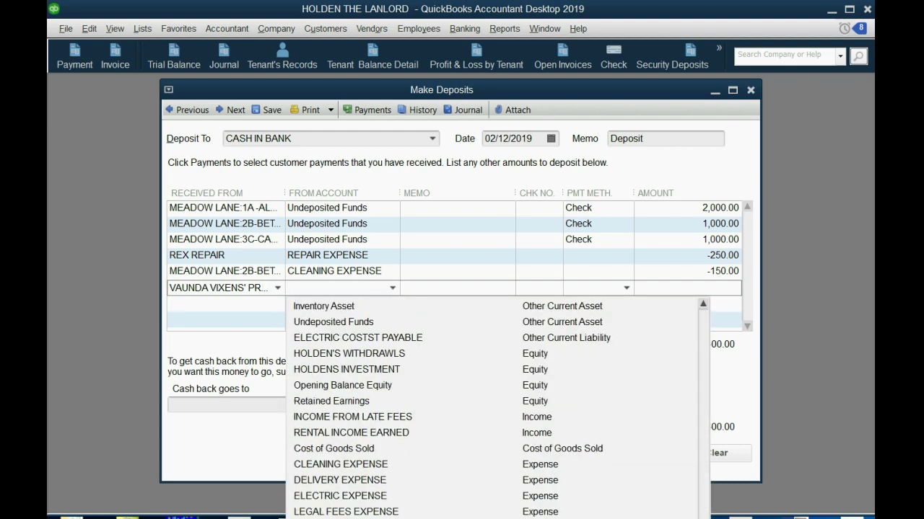
key("Return")
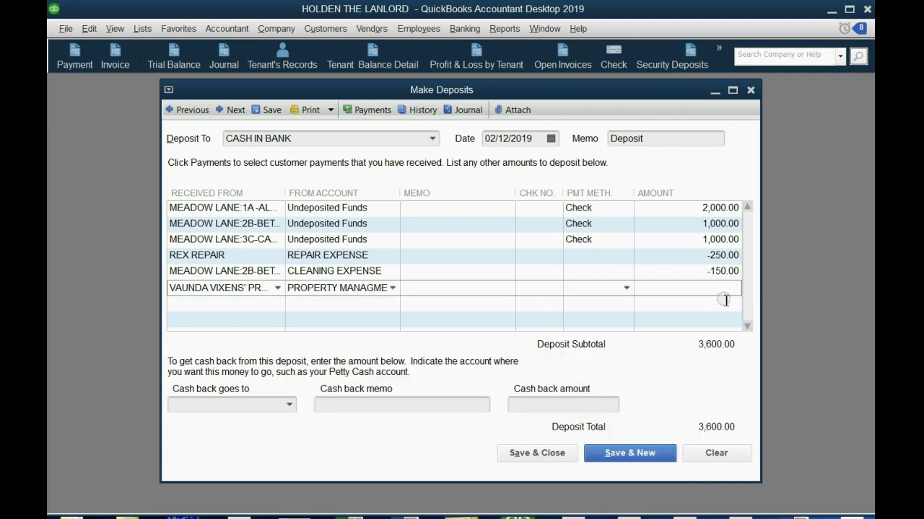
left_click(723, 289)
left_click(725, 289)
type("-300")
key("Tab")
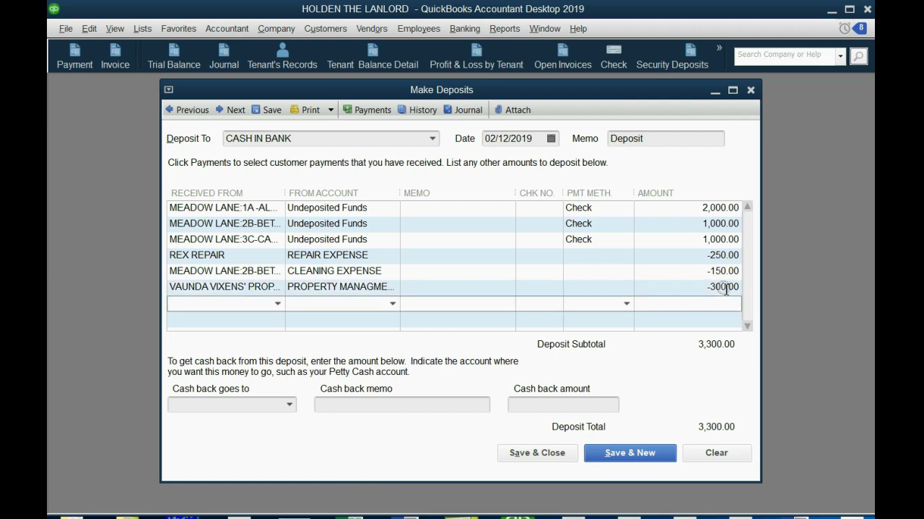
Compare the deposit form against the statement image
left_click(707, 347)
left_click(829, 515)
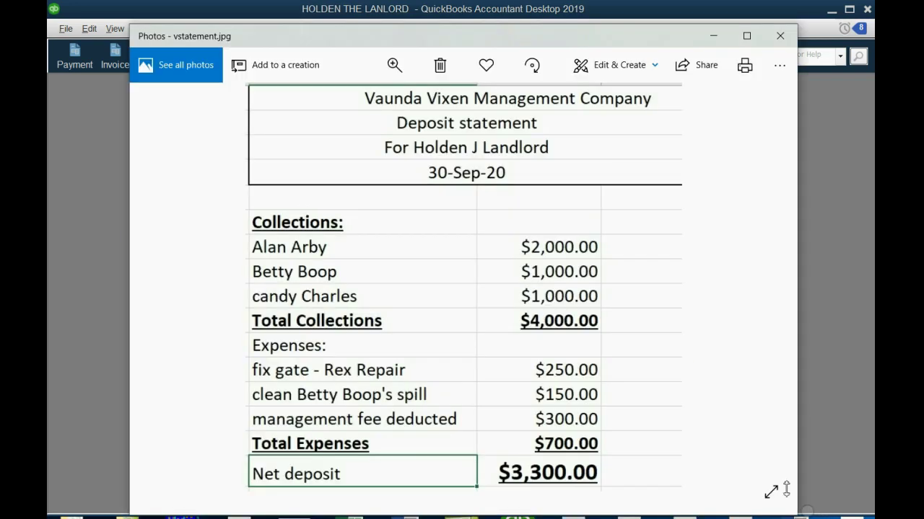
left_click(514, 174)
left_click(709, 516)
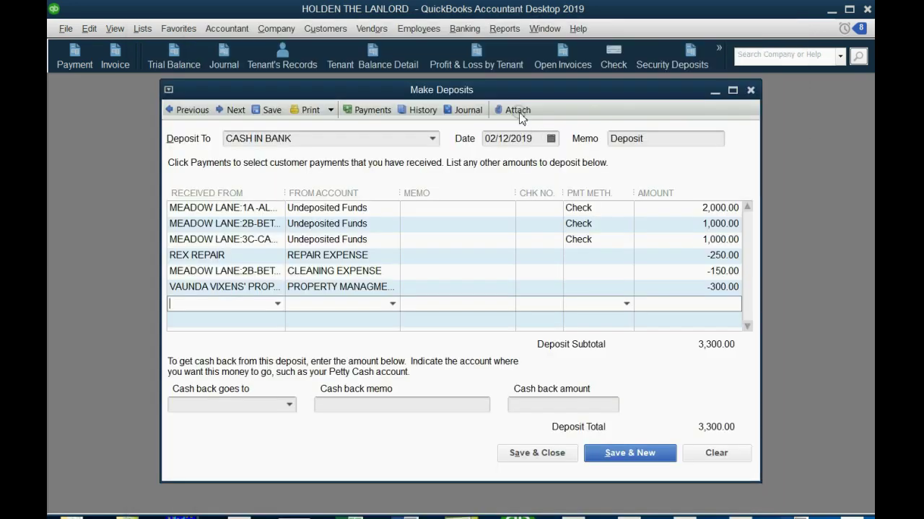
Set the deposit date to 09/30/2020 using the calendar
left_click(545, 138)
left_click(600, 162)
double_click(601, 163)
left_click(600, 162)
triple_click(600, 162)
left_click(601, 162)
left_click(601, 162)
double_click(600, 163)
left_click(600, 162)
double_click(600, 163)
left_click(600, 162)
left_click(550, 272)
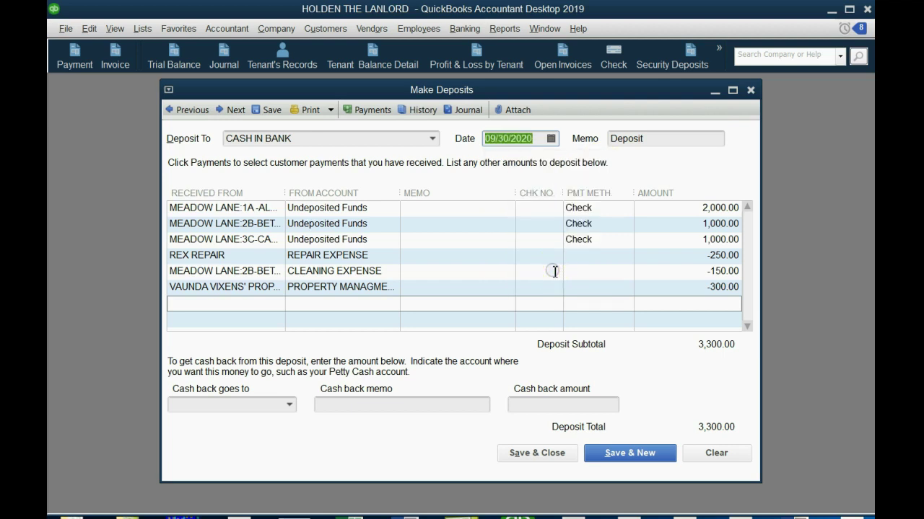
Commit the date and confirm the 3,300.00 total matches the statement
left_click(498, 208)
left_click(498, 225)
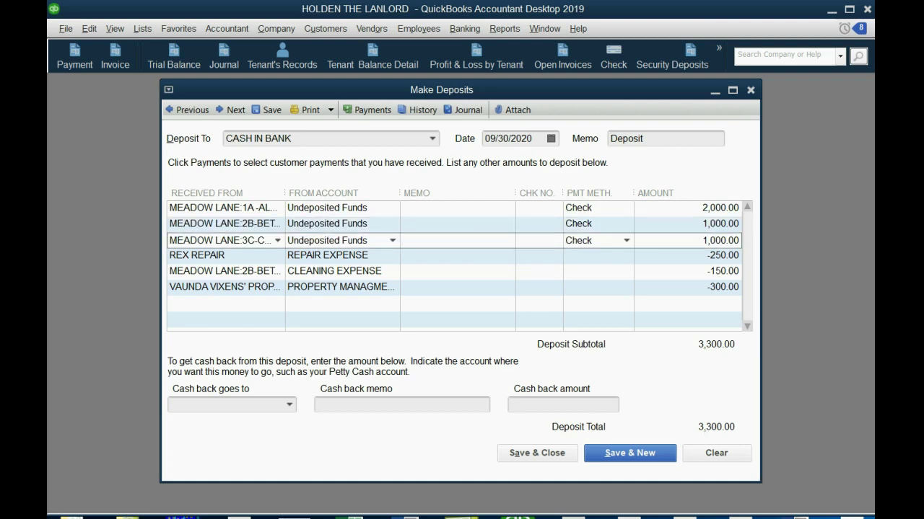
key("alt+Tab")
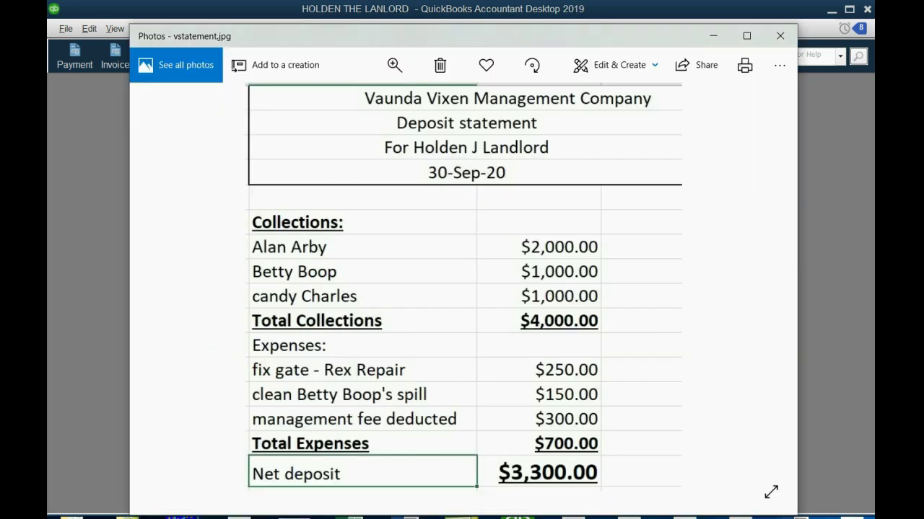
key("alt+Tab")
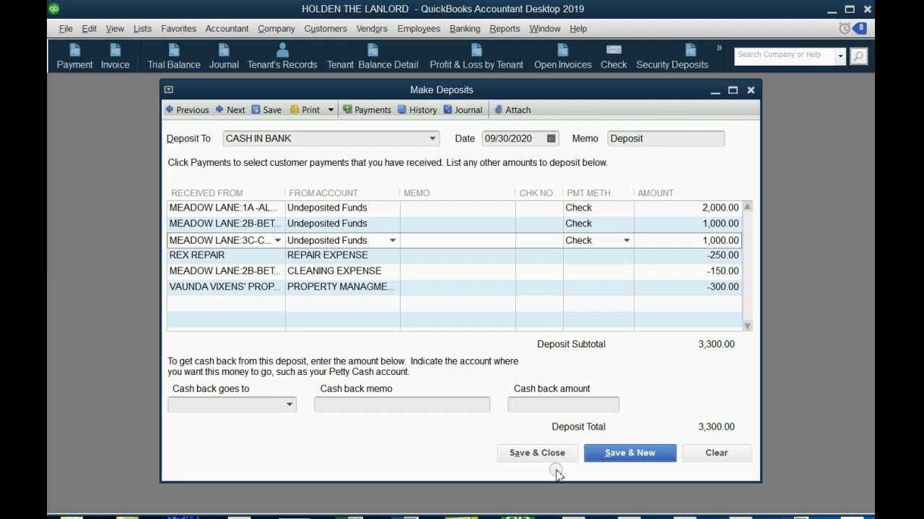